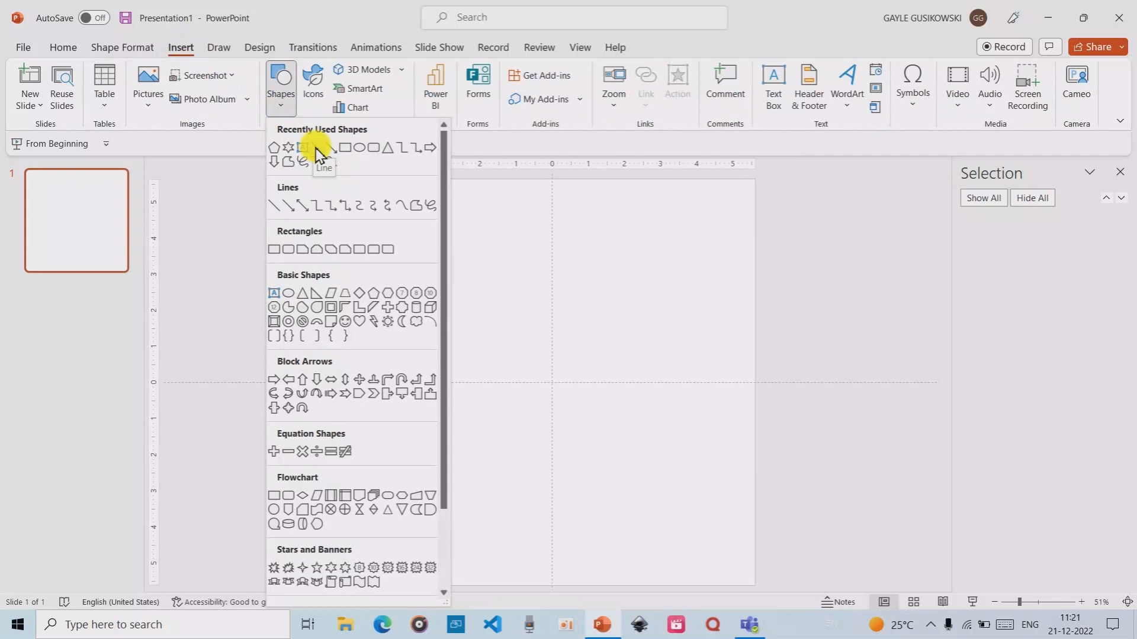
Draw a horizontal line about 5.9 inches long above the slide's centre and set its outline weight to 3 pt
click(316, 148)
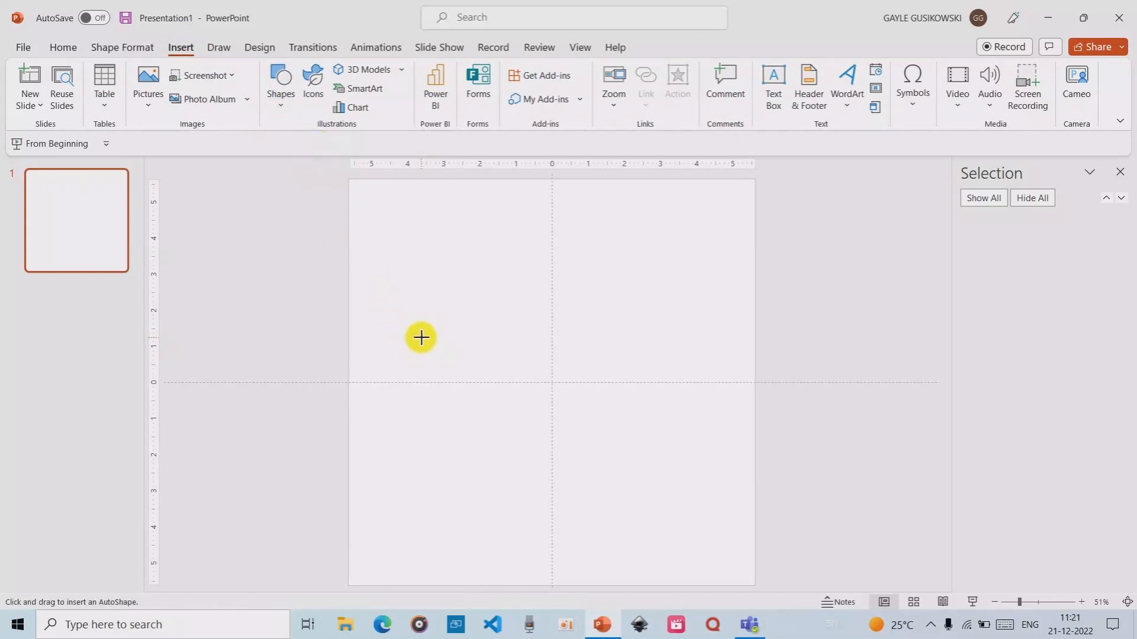
drag(441, 335, 617, 327)
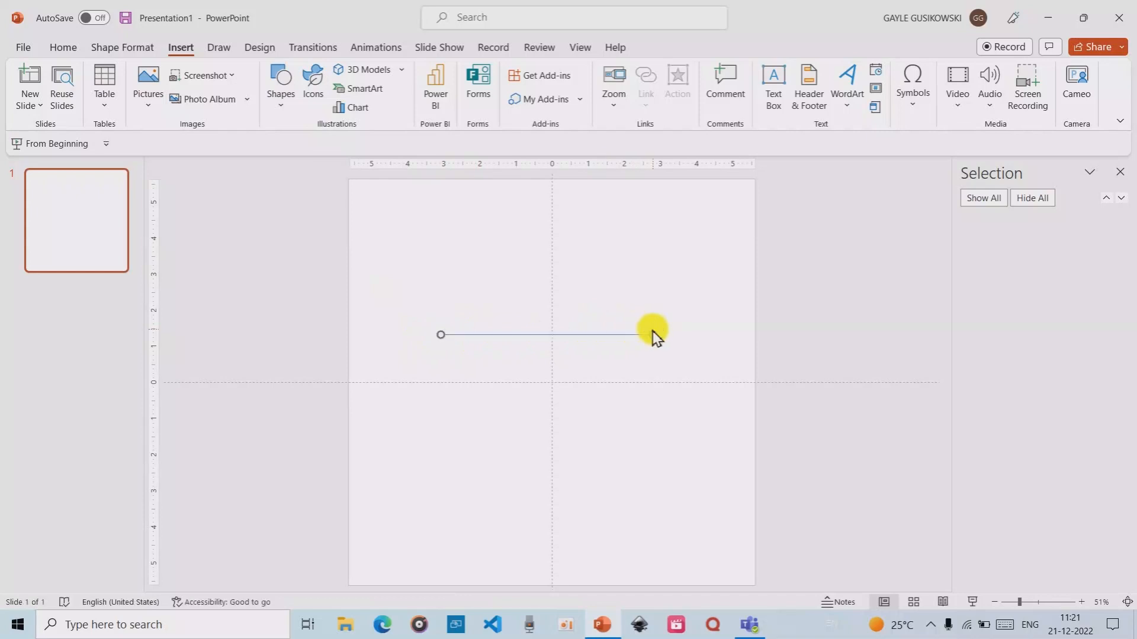
drag(653, 330, 653, 334)
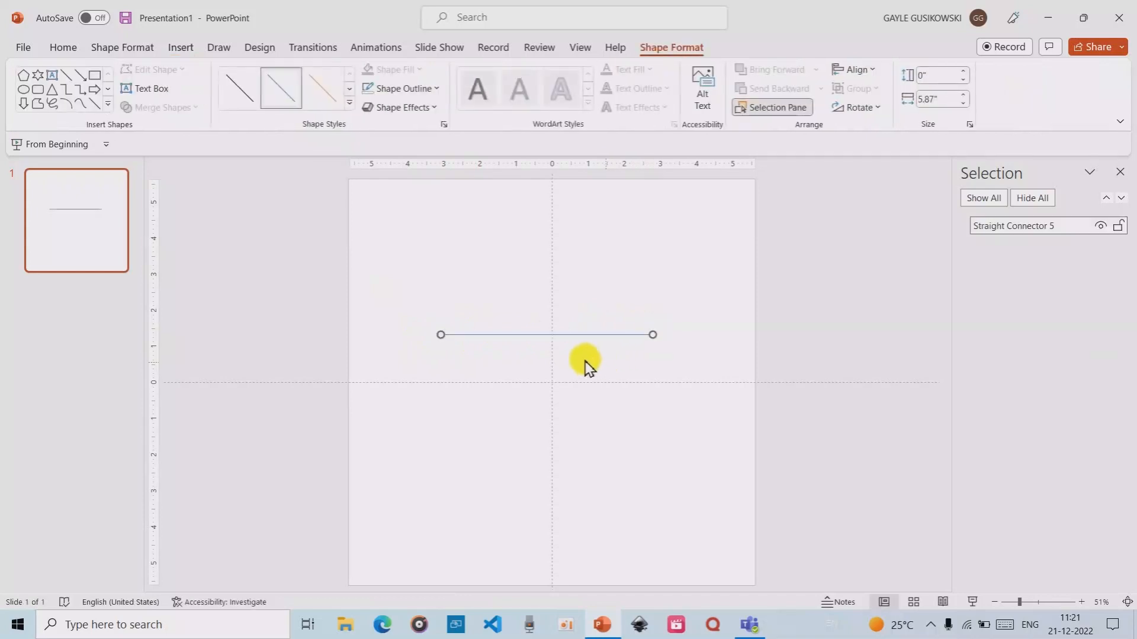
click(435, 88)
mouse_move(432, 317)
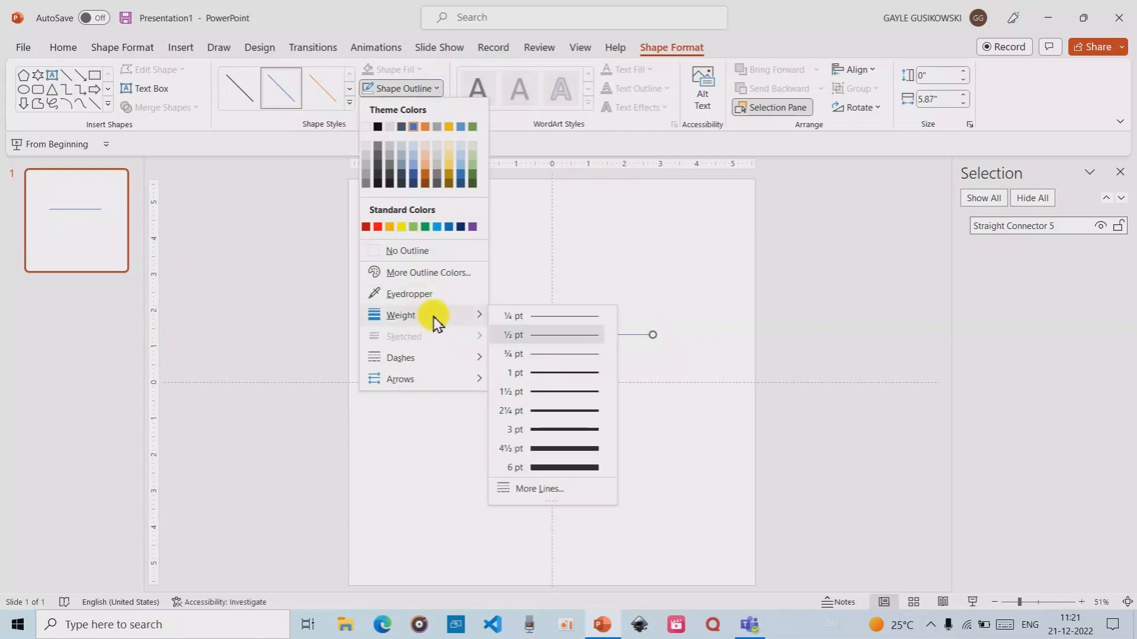
click(565, 430)
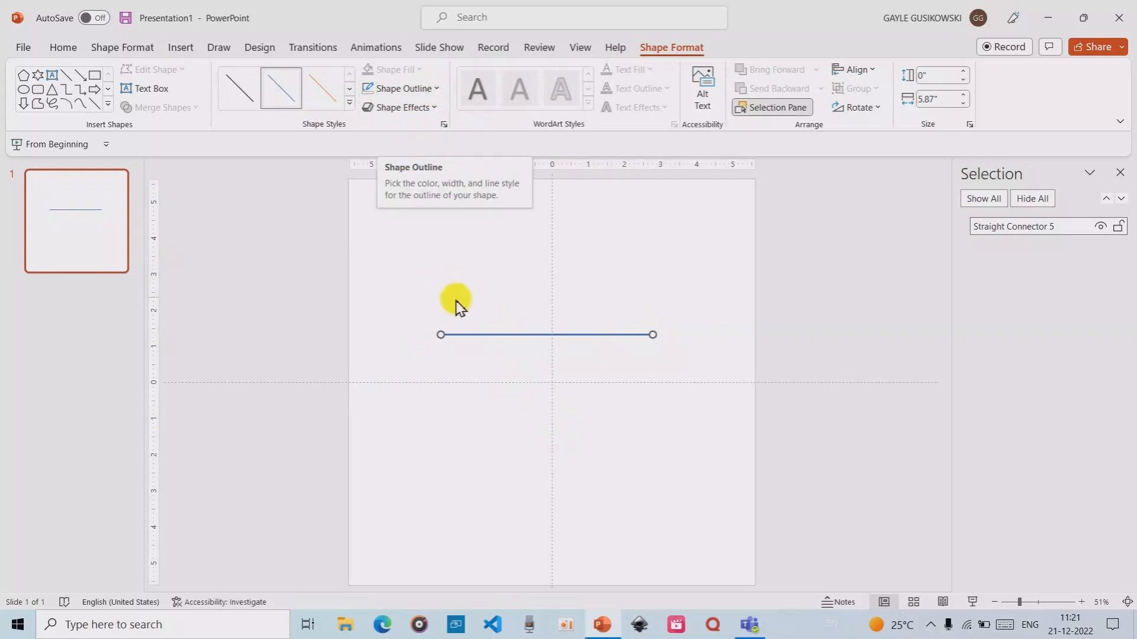
Move the line slightly up and duplicate it, placing the copy parallel and aligned about 1.6 inches below the original
drag(527, 334, 525, 290)
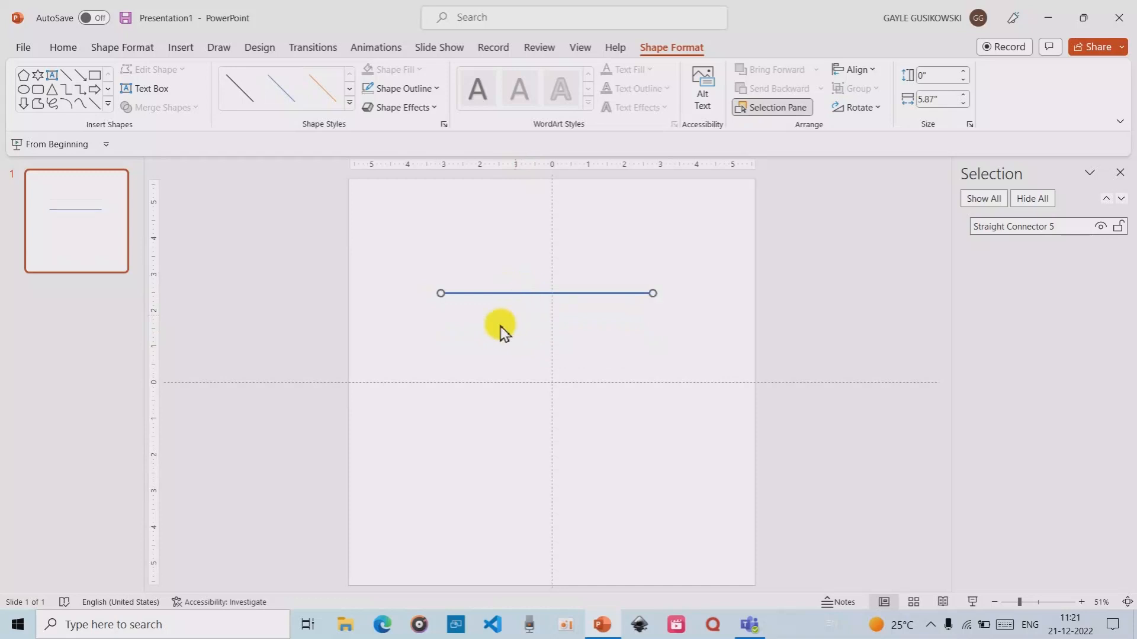
key(ctrl+d)
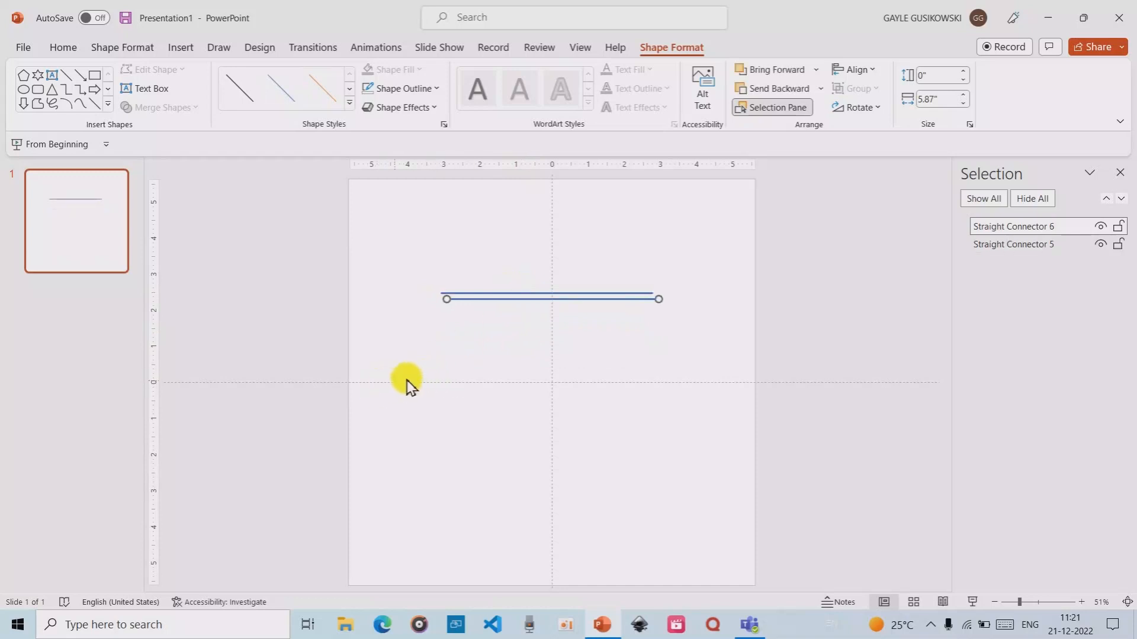
drag(574, 299, 567, 350)
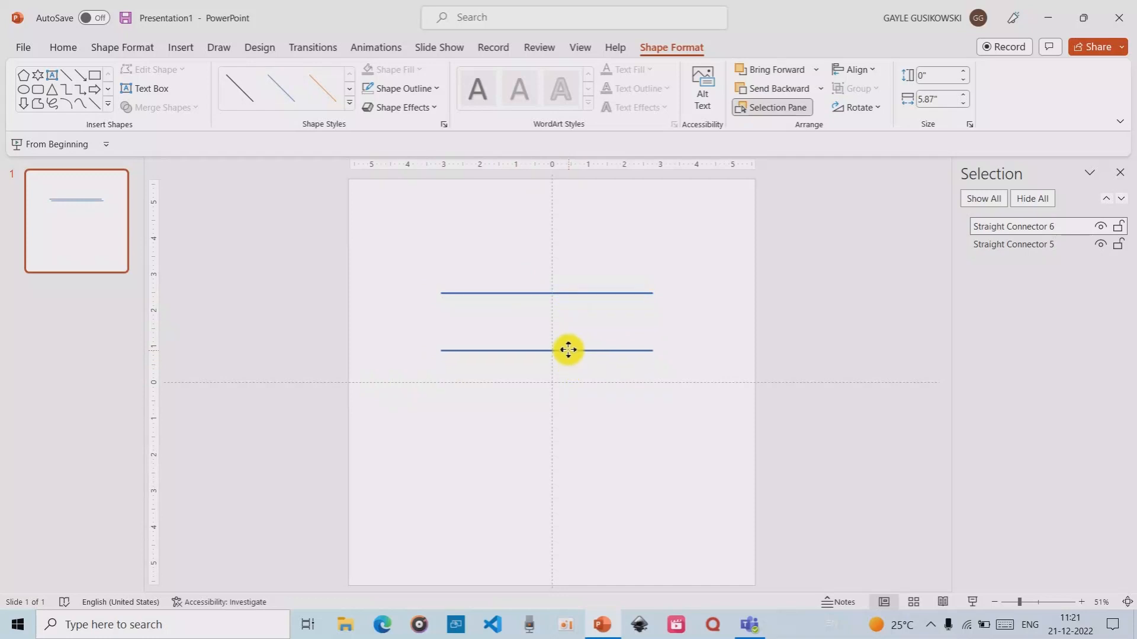
Draw a vertical line joining the left ends of the two horizontal lines and set its outline weight to 3 pt
click(181, 47)
click(281, 100)
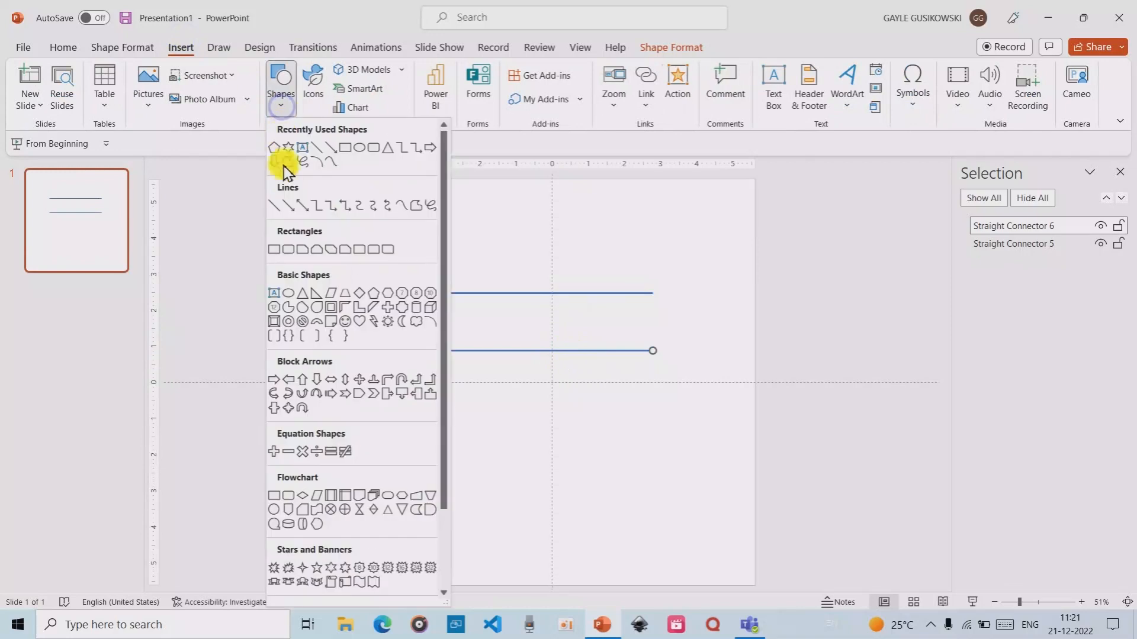
click(318, 153)
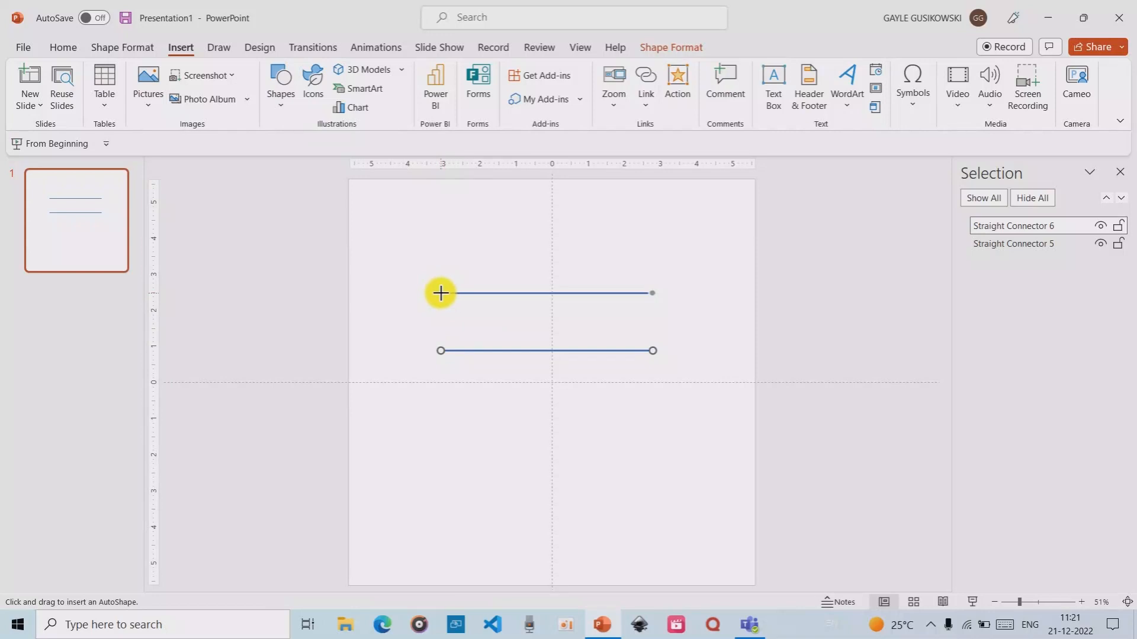
drag(441, 292, 440, 351)
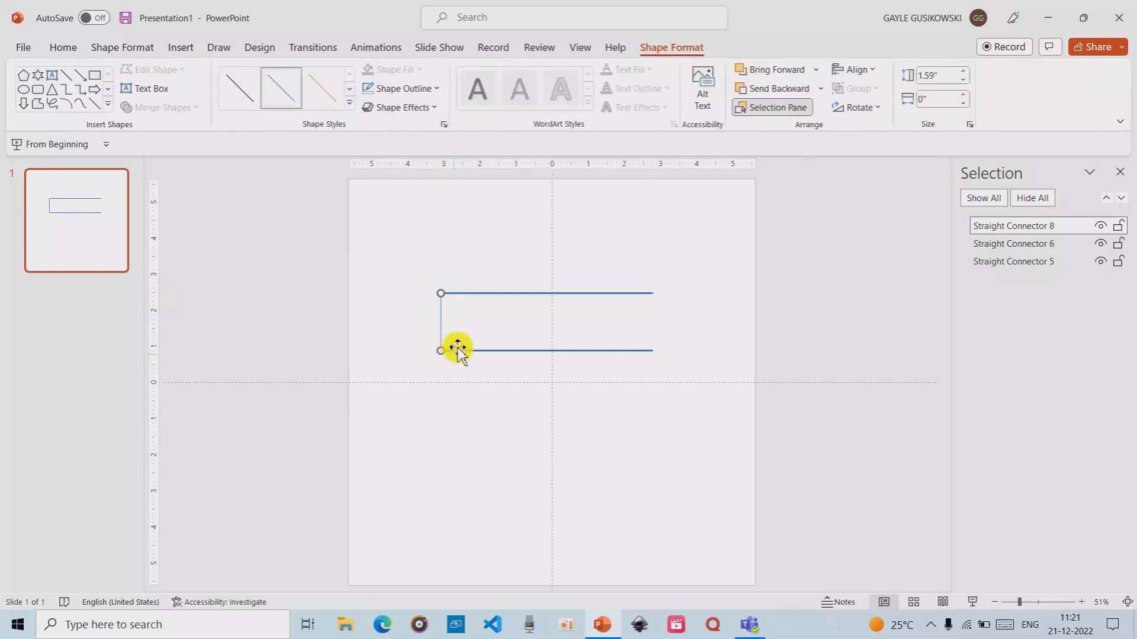
click(434, 88)
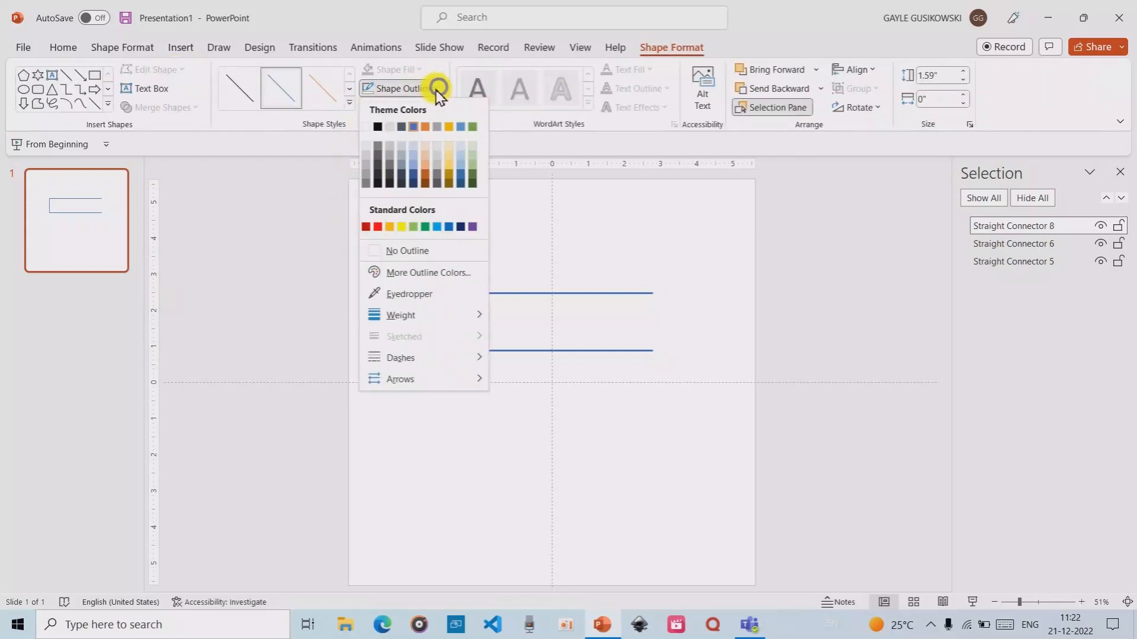
mouse_move(408, 316)
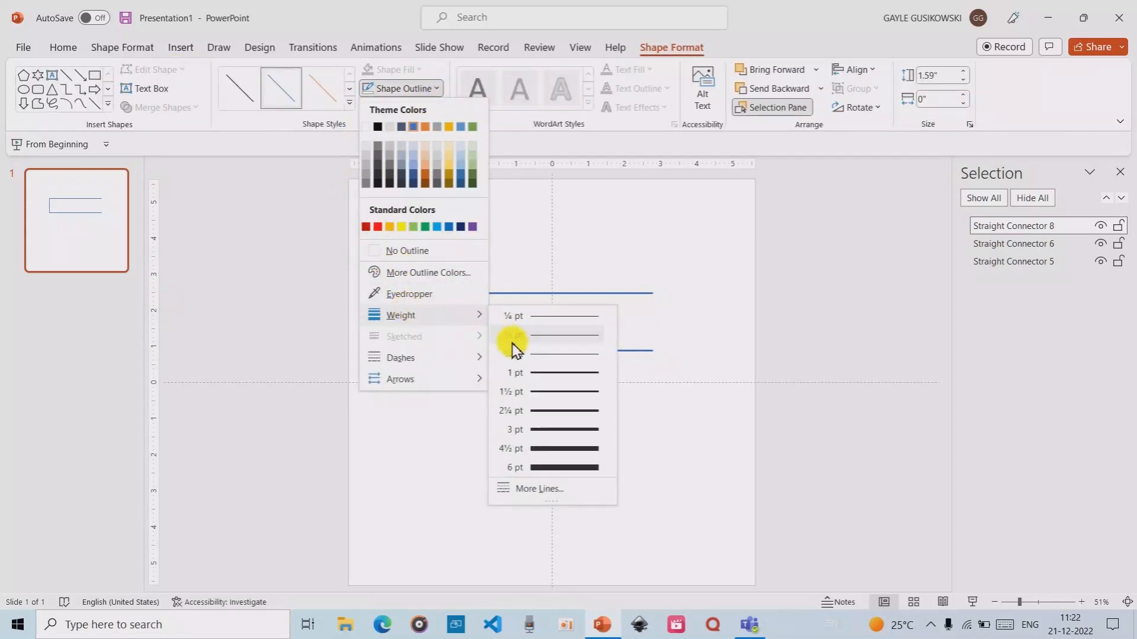
click(542, 429)
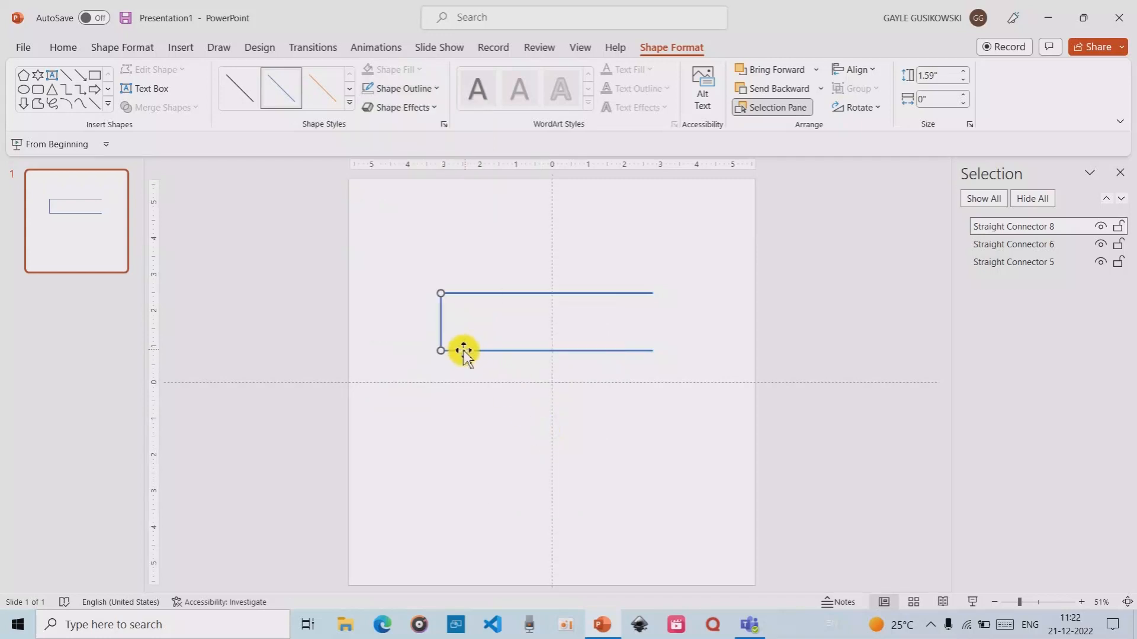
Duplicate the vertical line and place the copy at the right ends of the horizontal lines to close the rectangle
key(ctrl+d)
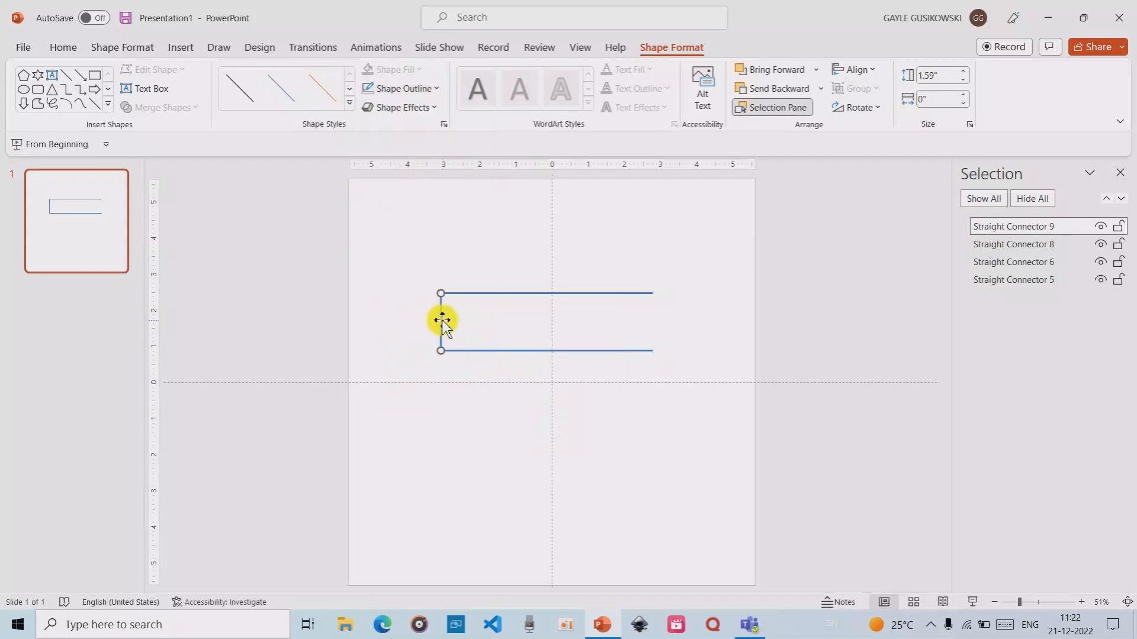
drag(441, 320, 649, 317)
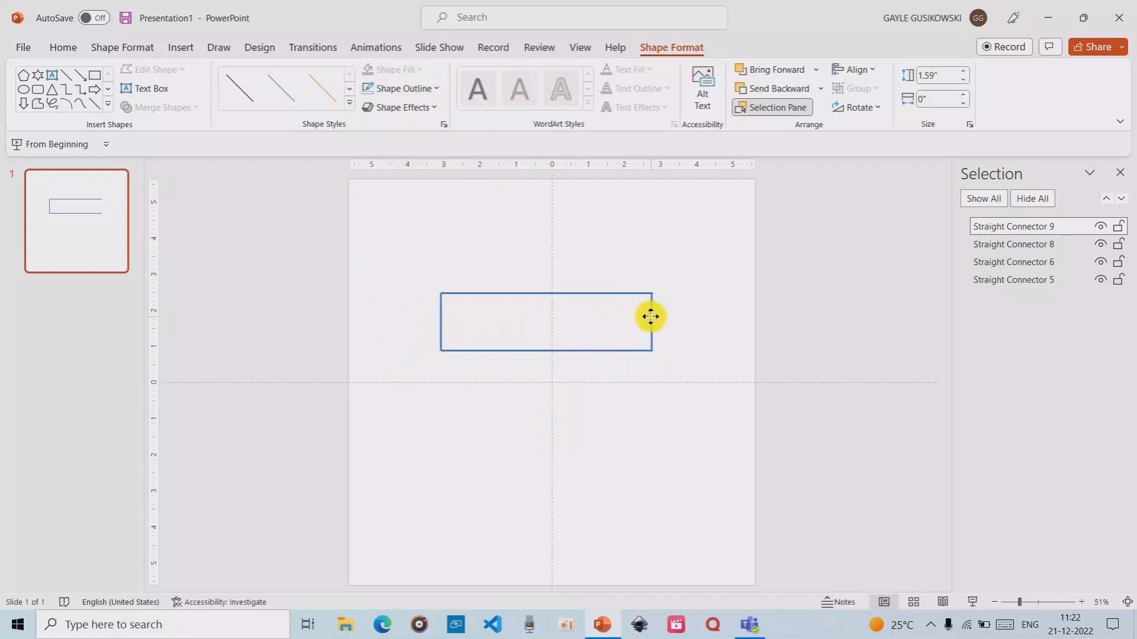
click(684, 299)
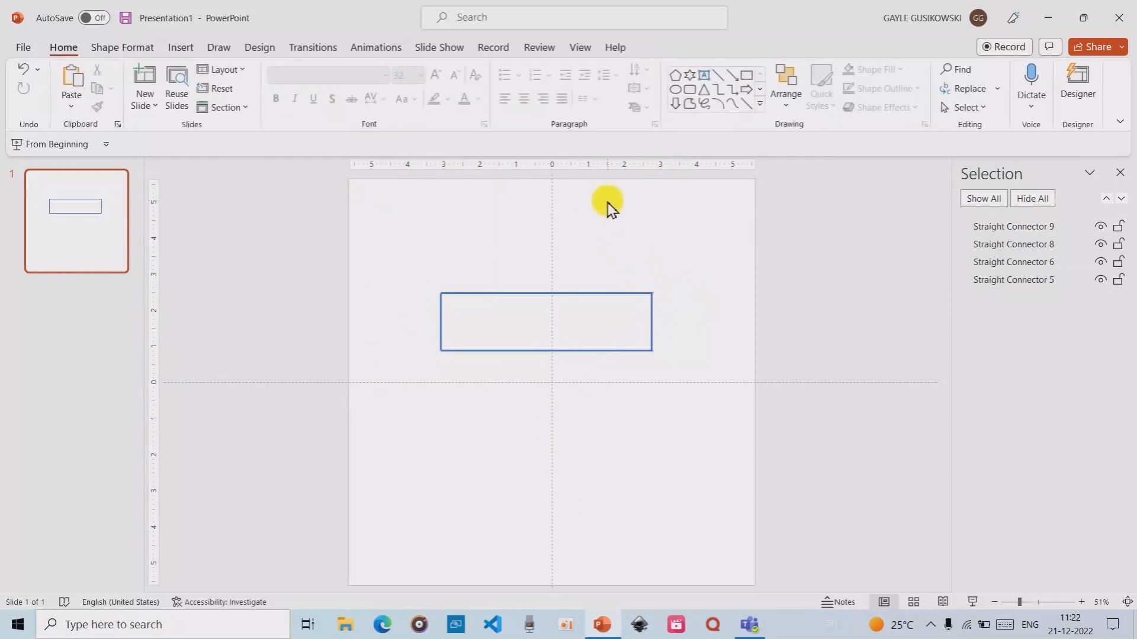
Nudge the right and left vertical lines until they sit flush with the horizontal lines' ends at the rectangle's corners
scroll(614, 241, up, 5)
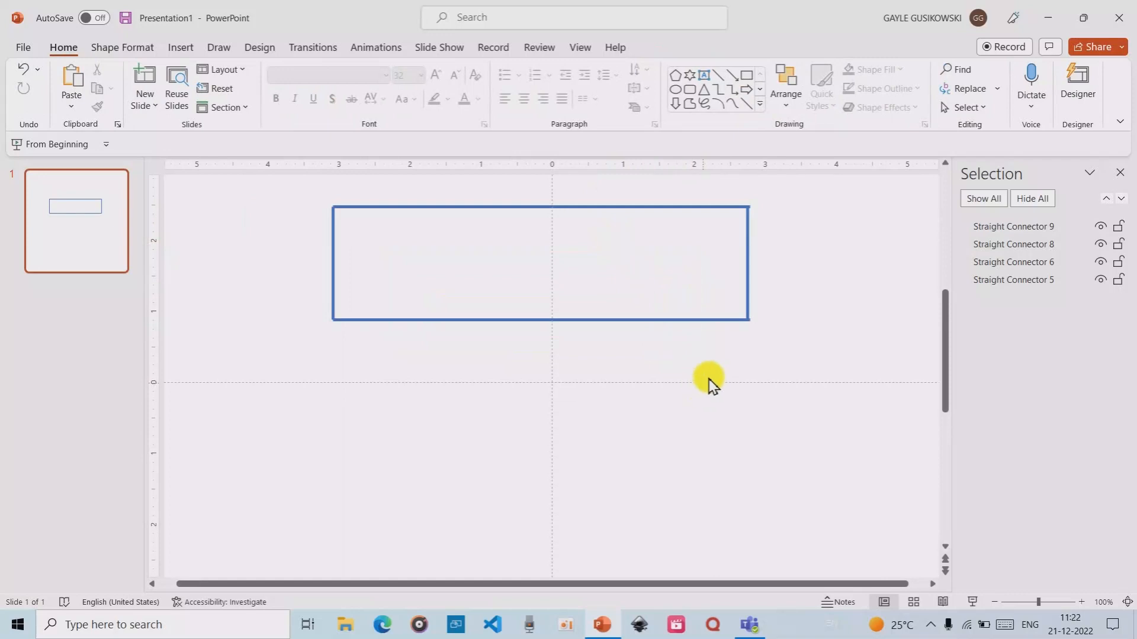
drag(945, 344, 913, 264)
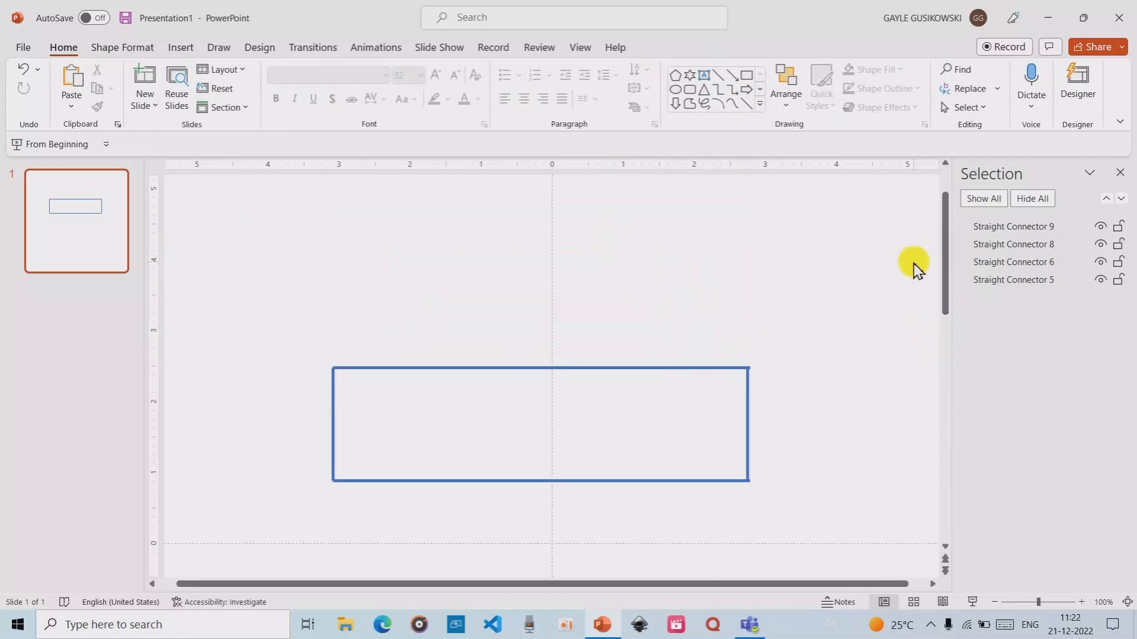
click(746, 412)
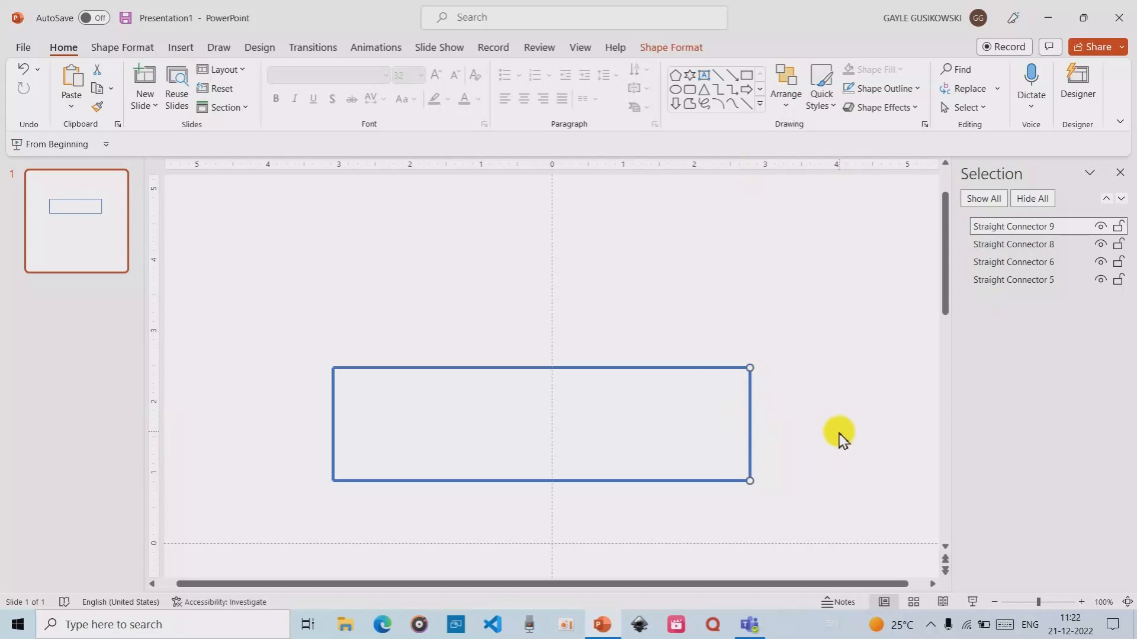
click(850, 359)
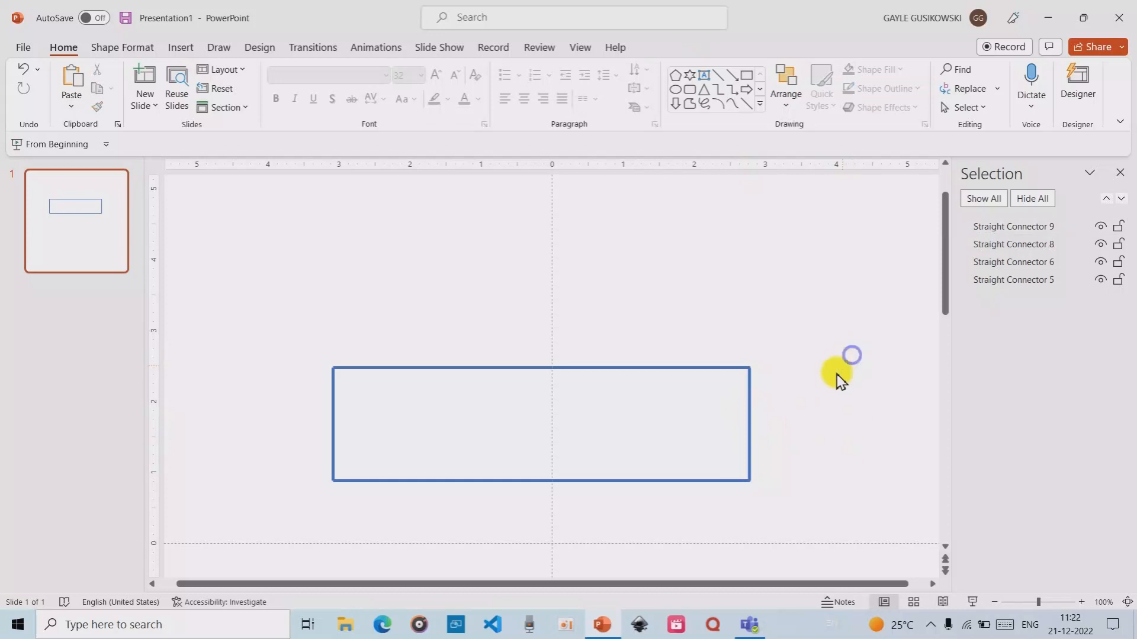
click(333, 425)
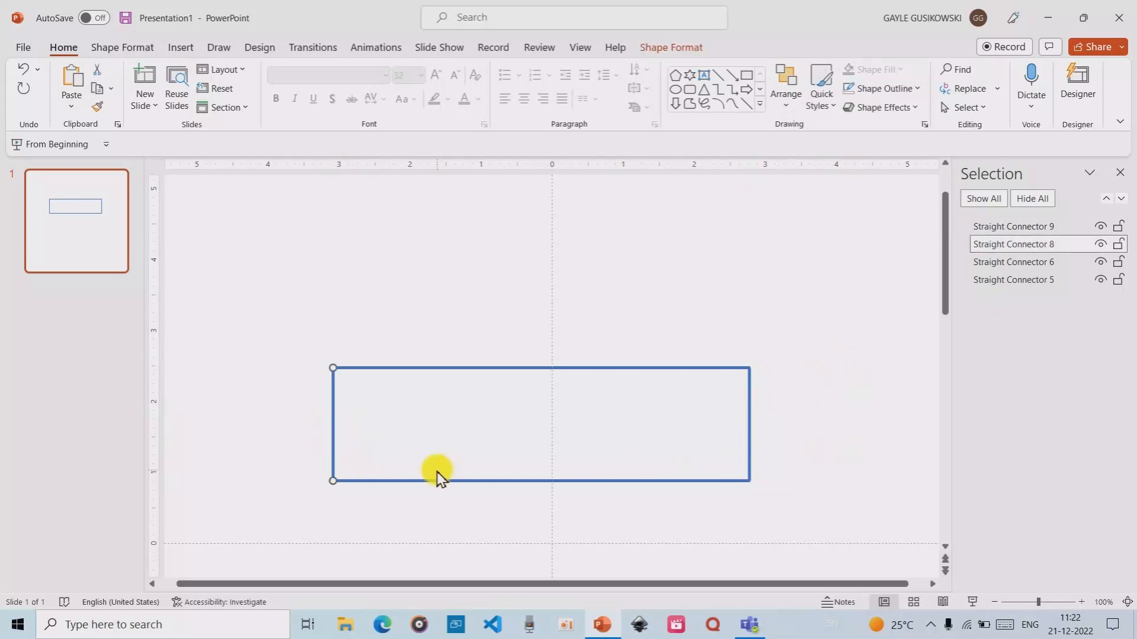
click(616, 299)
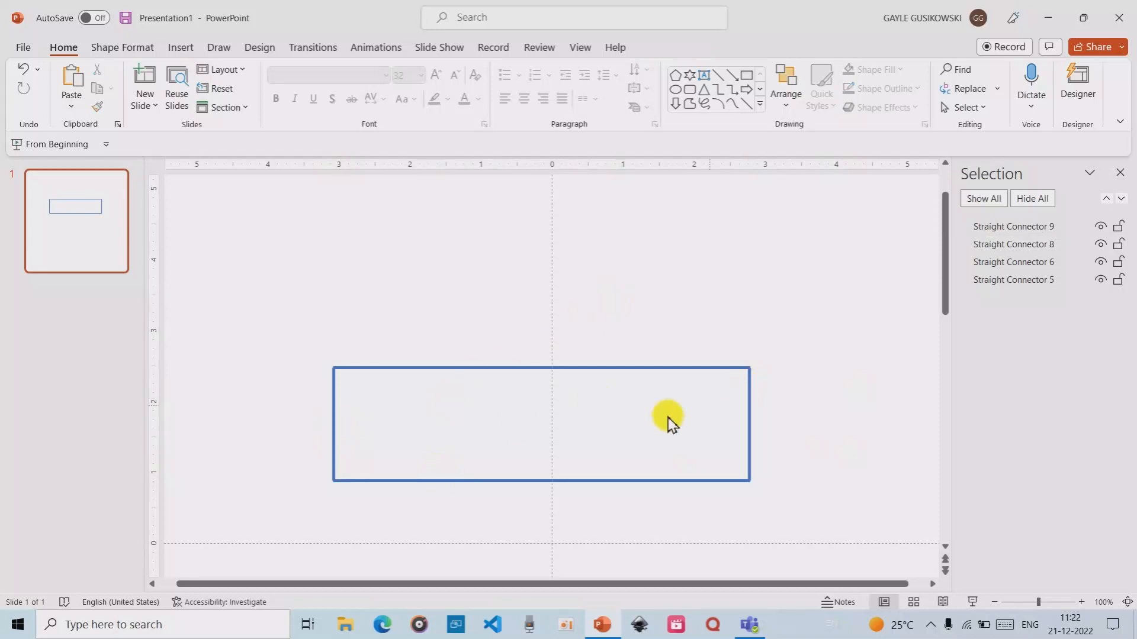
click(334, 410)
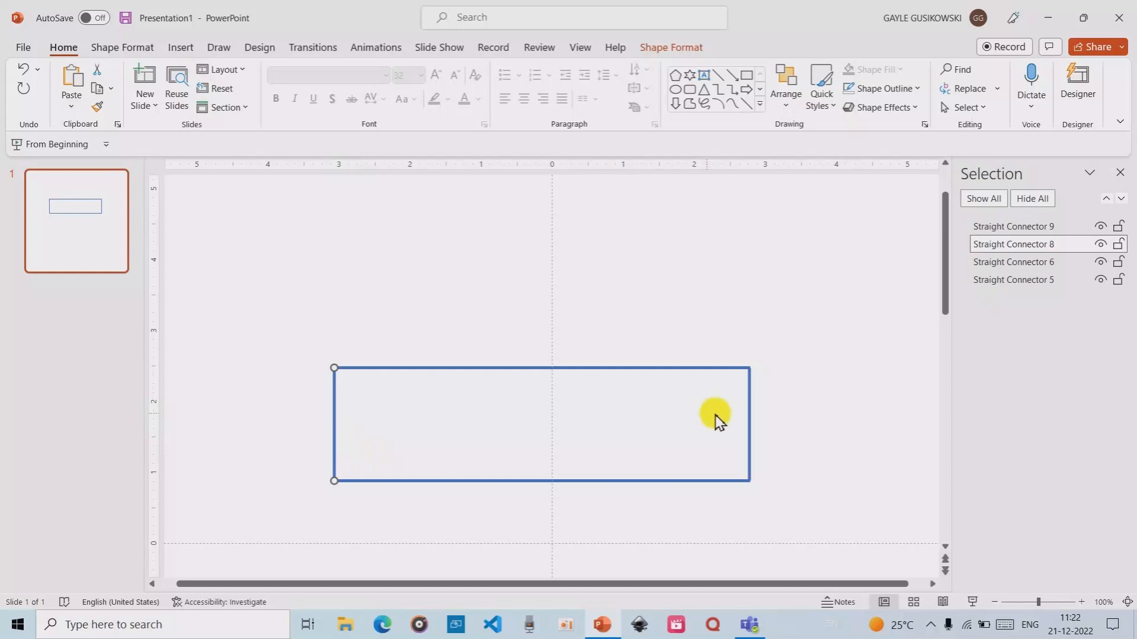
click(802, 391)
click(747, 431)
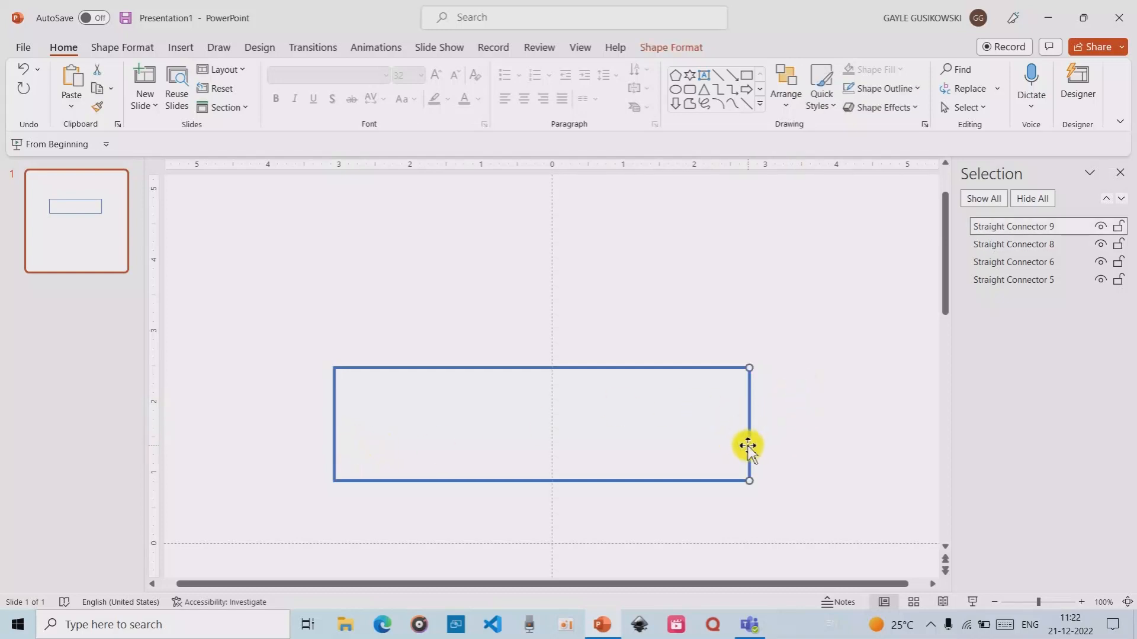
click(789, 299)
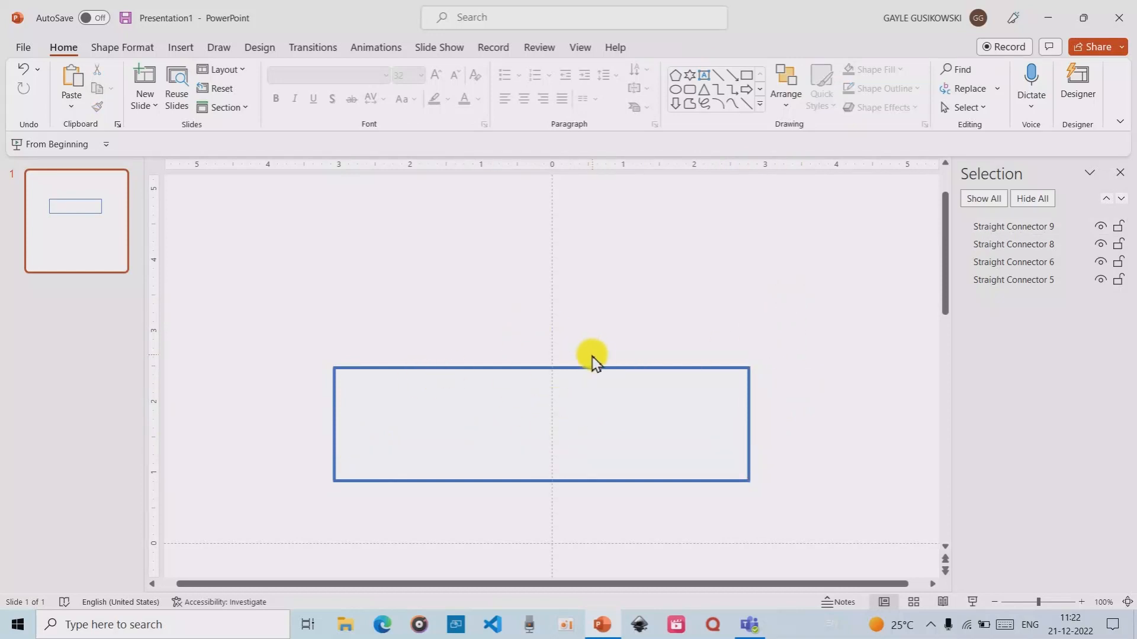
Apply a Wipe animation to the rectangle's top line with its direction set to From Left
ctrl+scroll(594, 358, down, 3)
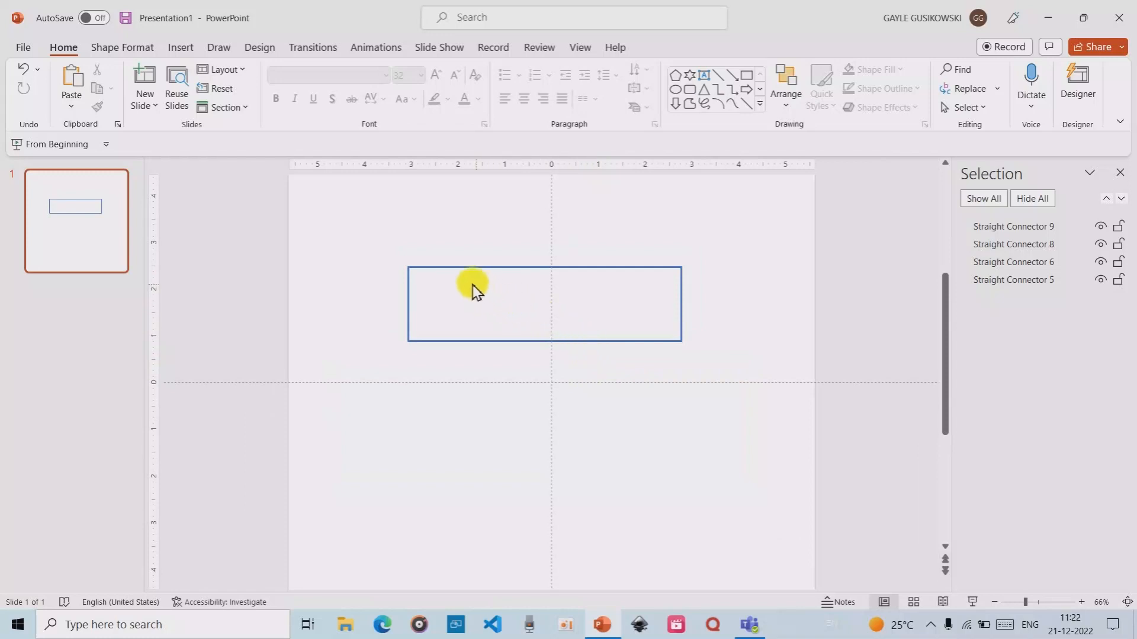
click(473, 268)
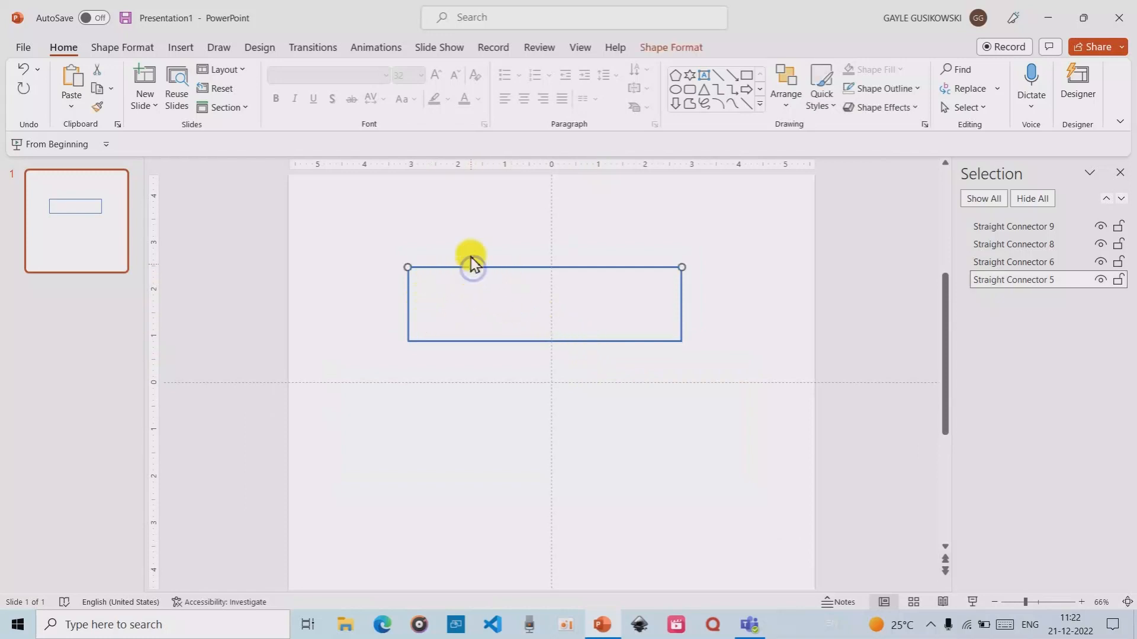
click(377, 48)
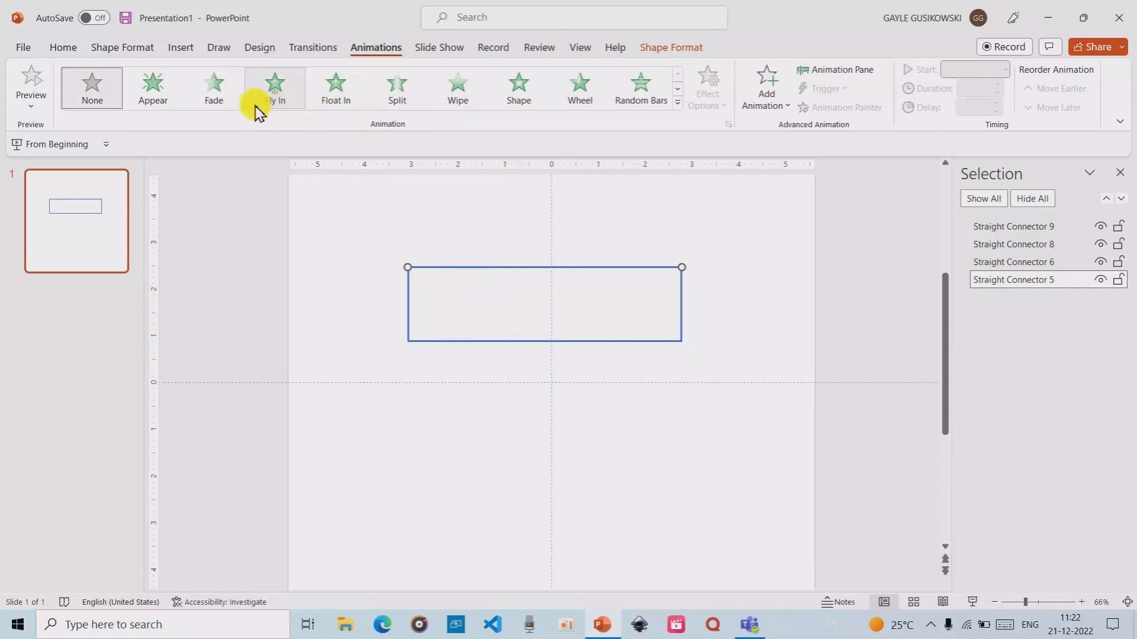
click(459, 98)
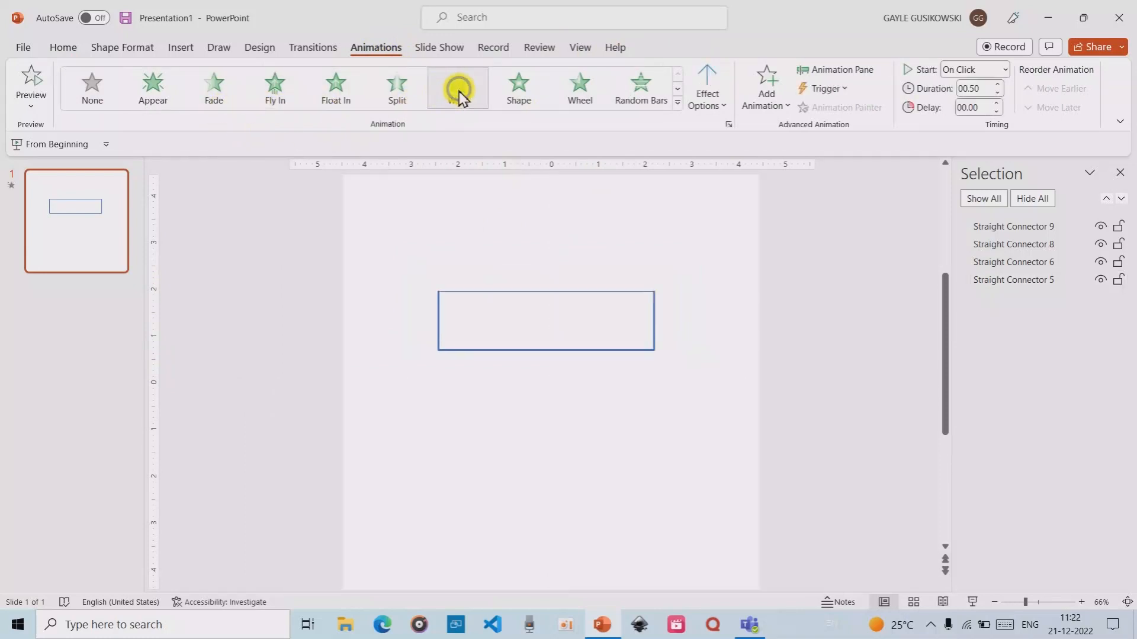
click(708, 90)
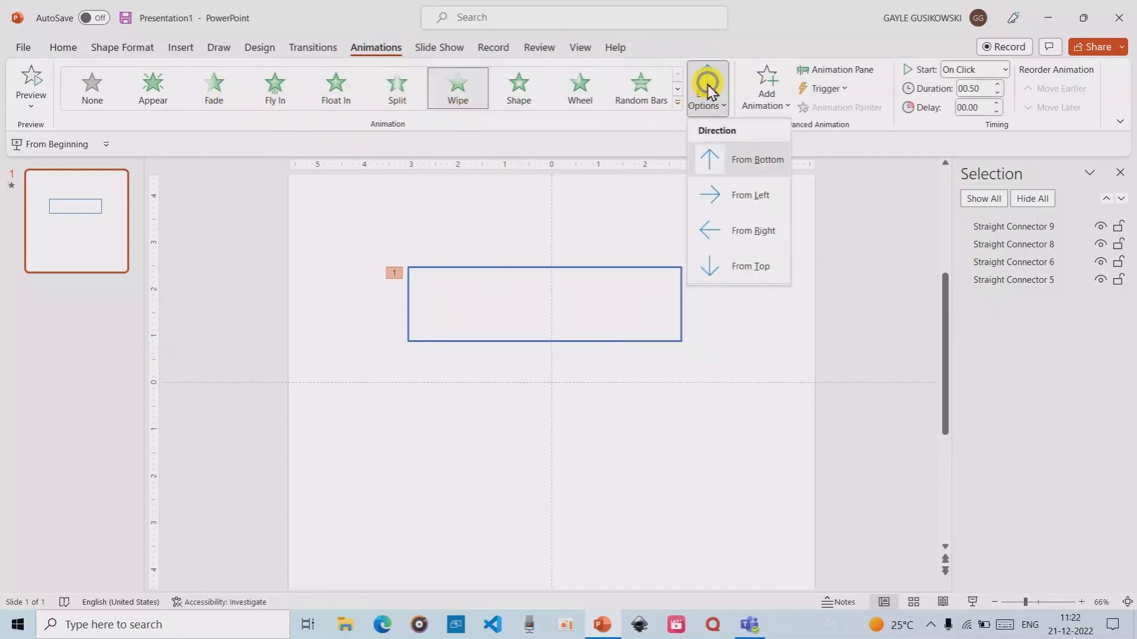
click(727, 198)
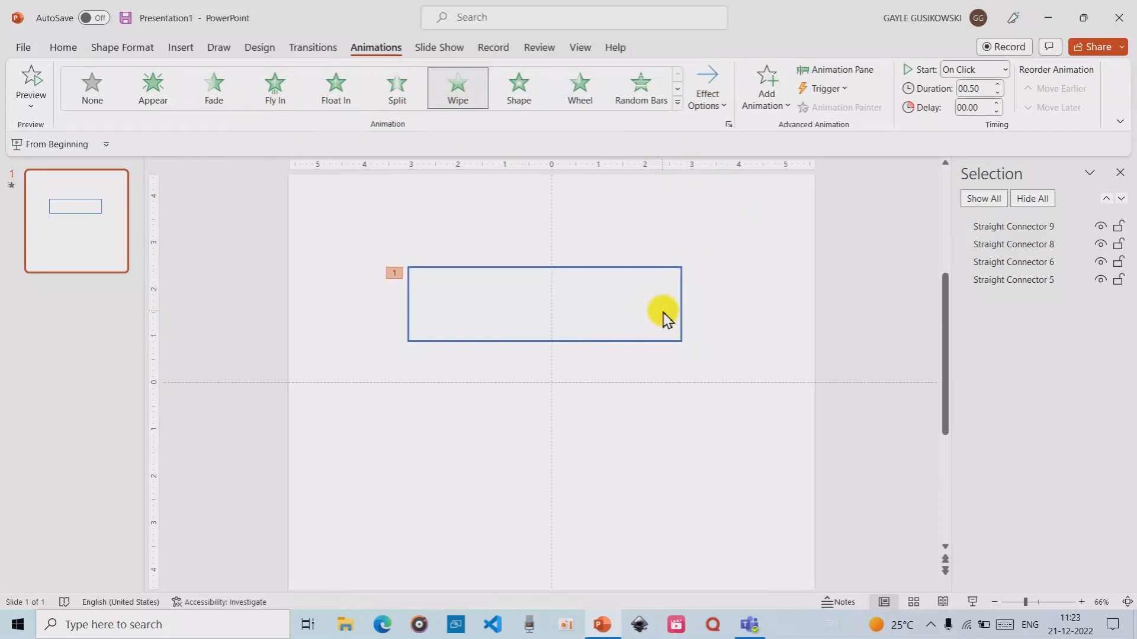
Apply a Wipe animation to the rectangle's right line with its direction set to From Top
click(679, 292)
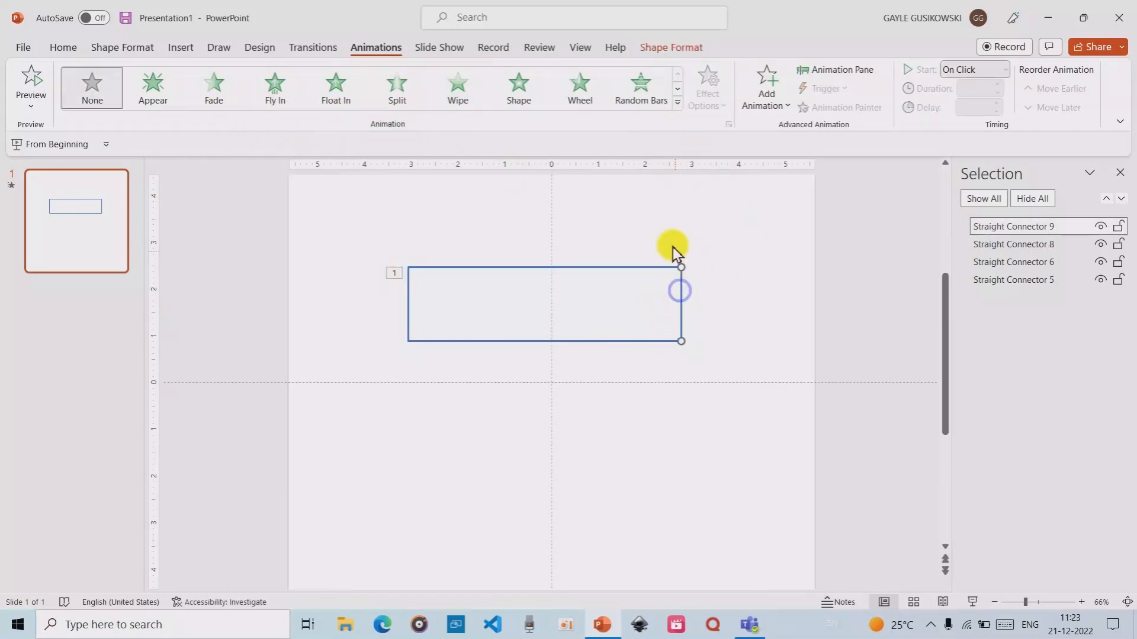
click(450, 82)
click(705, 96)
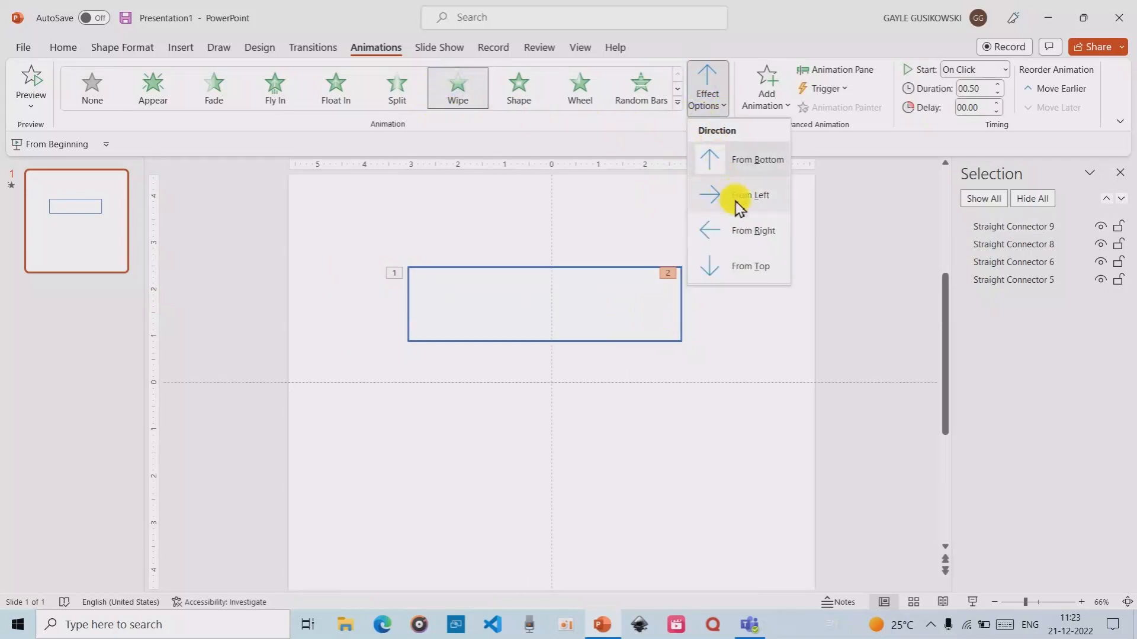
click(744, 266)
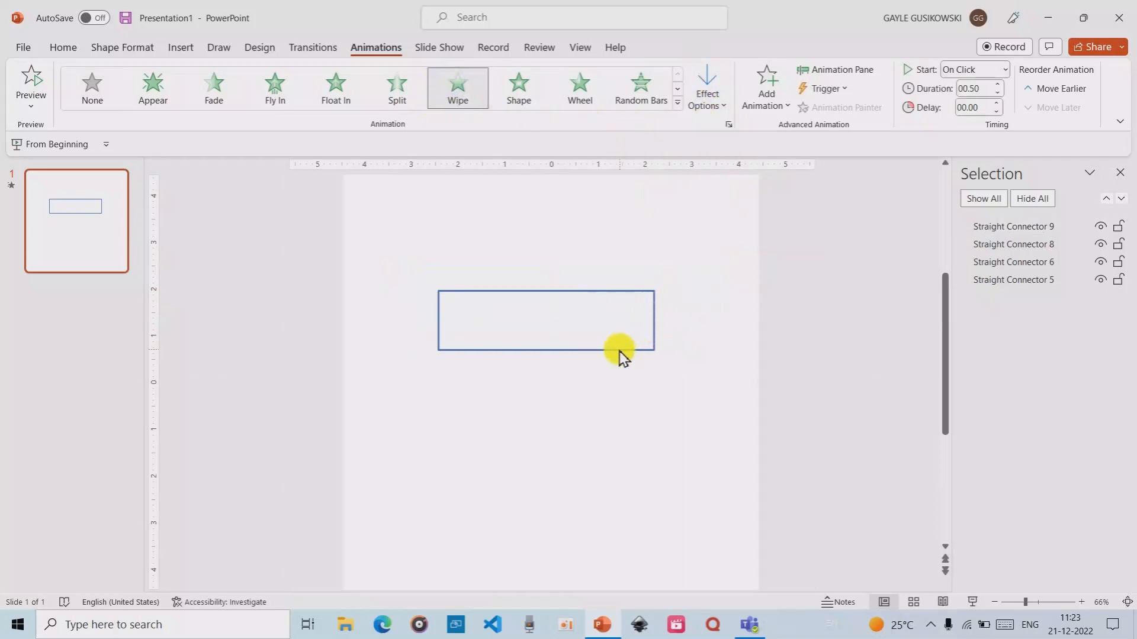
Apply a Wipe animation to the rectangle's bottom line with its direction set to From Right
click(634, 342)
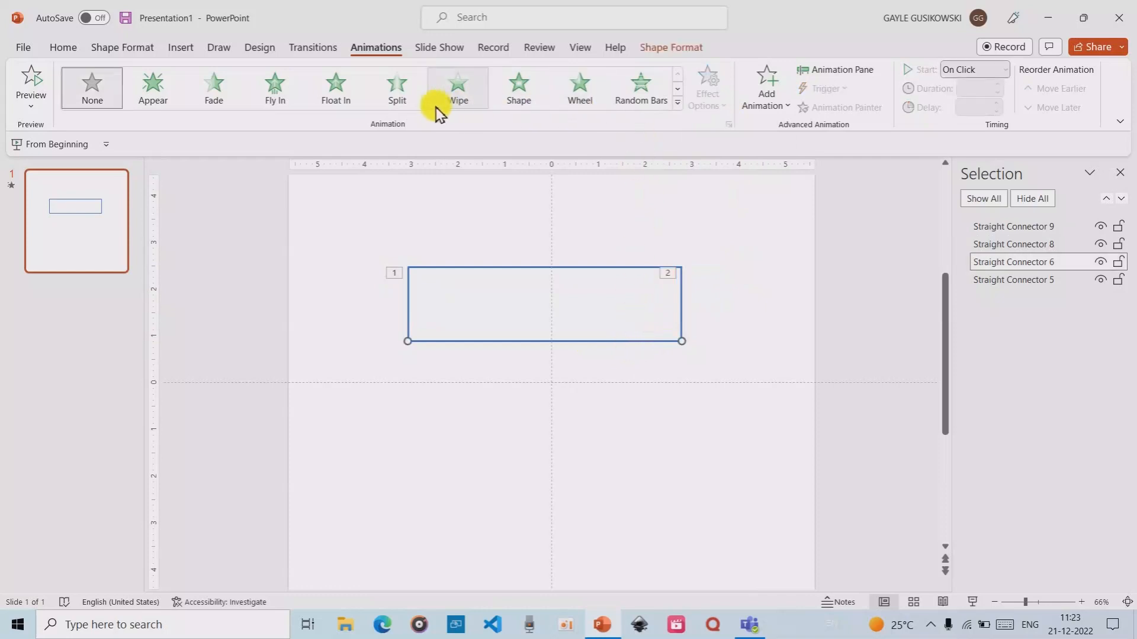
click(457, 86)
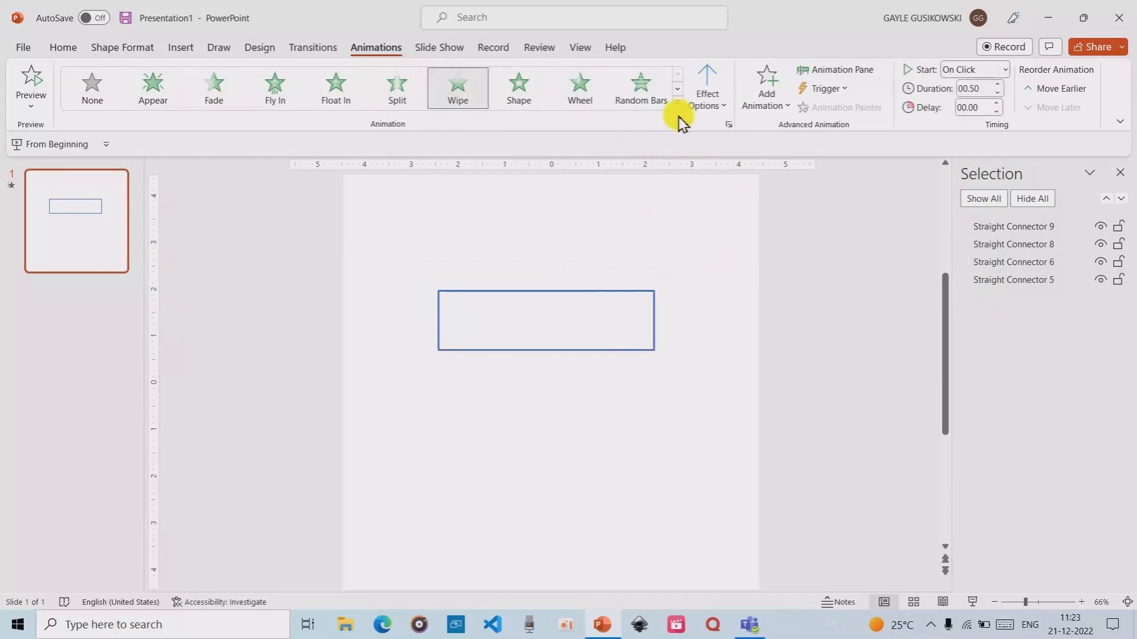
click(718, 105)
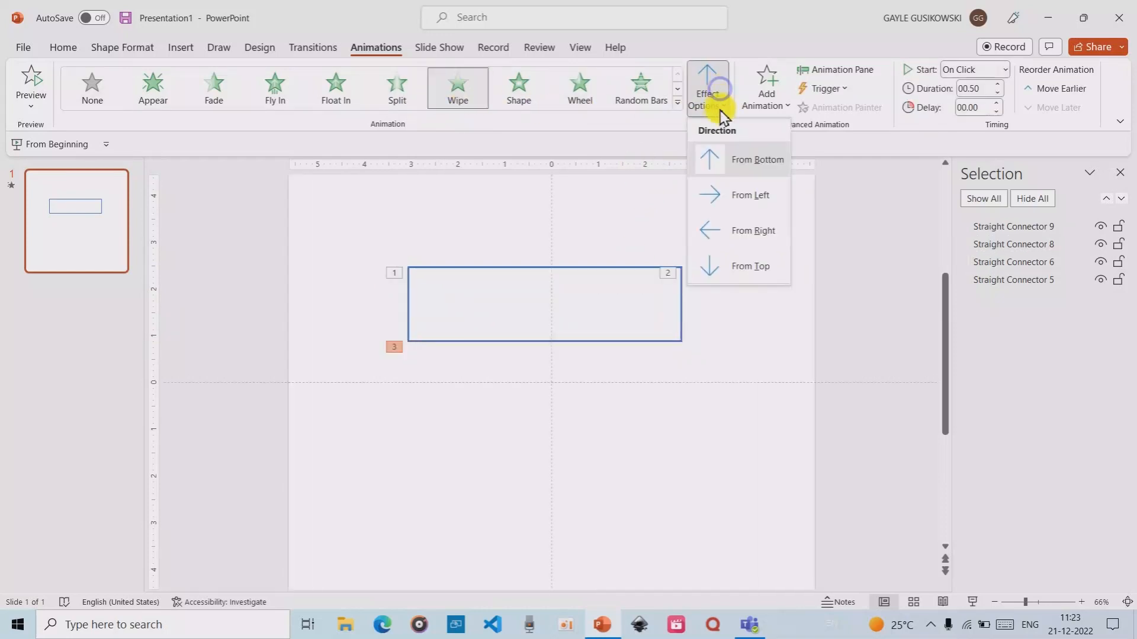
click(751, 232)
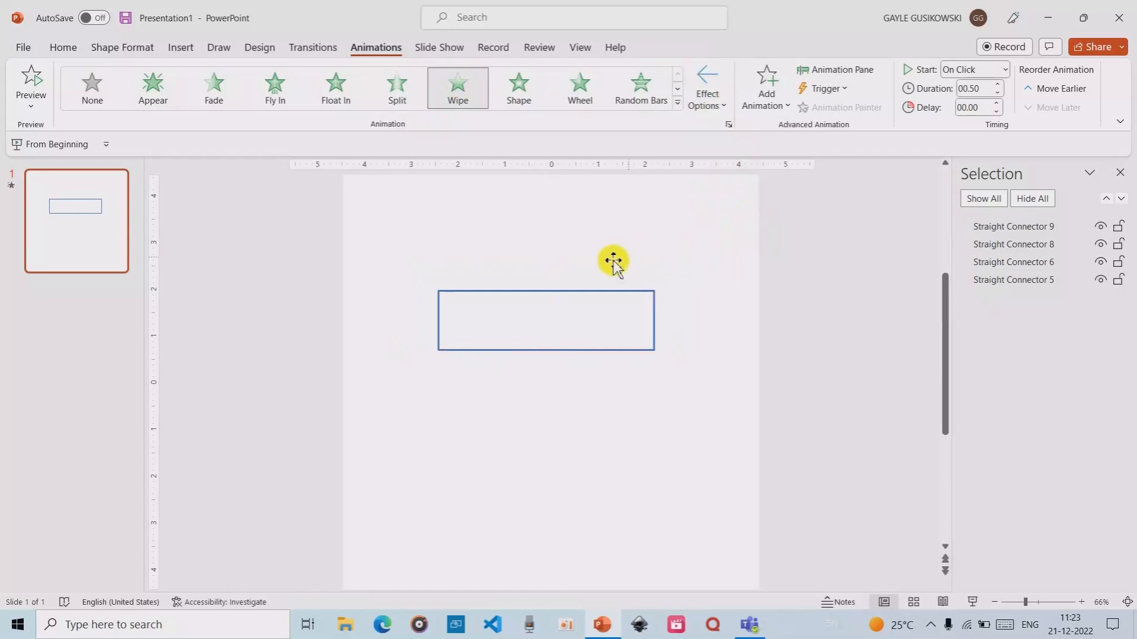
Apply a Wipe animation from the bottom to the rectangle's left line and preview it from the Animation Pane
click(407, 314)
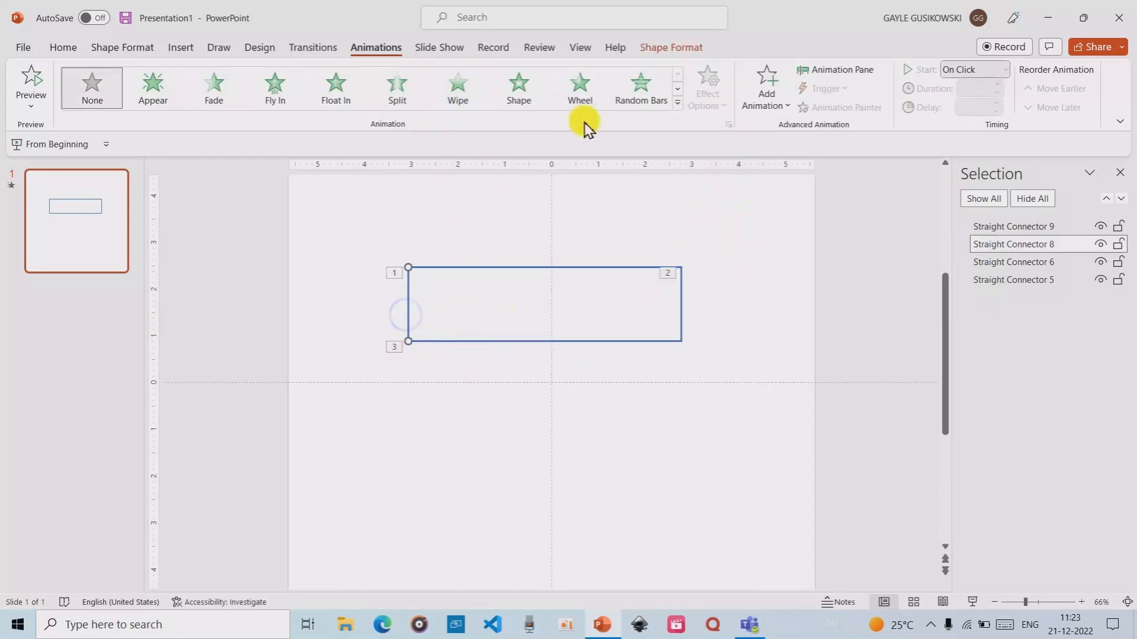
click(457, 88)
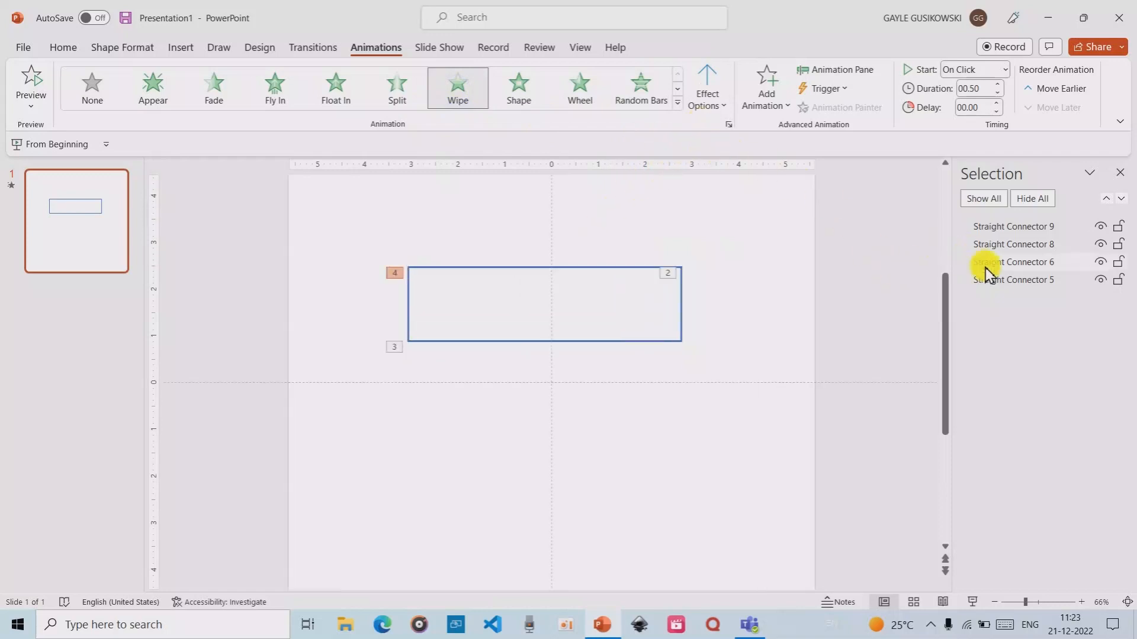
click(1011, 283)
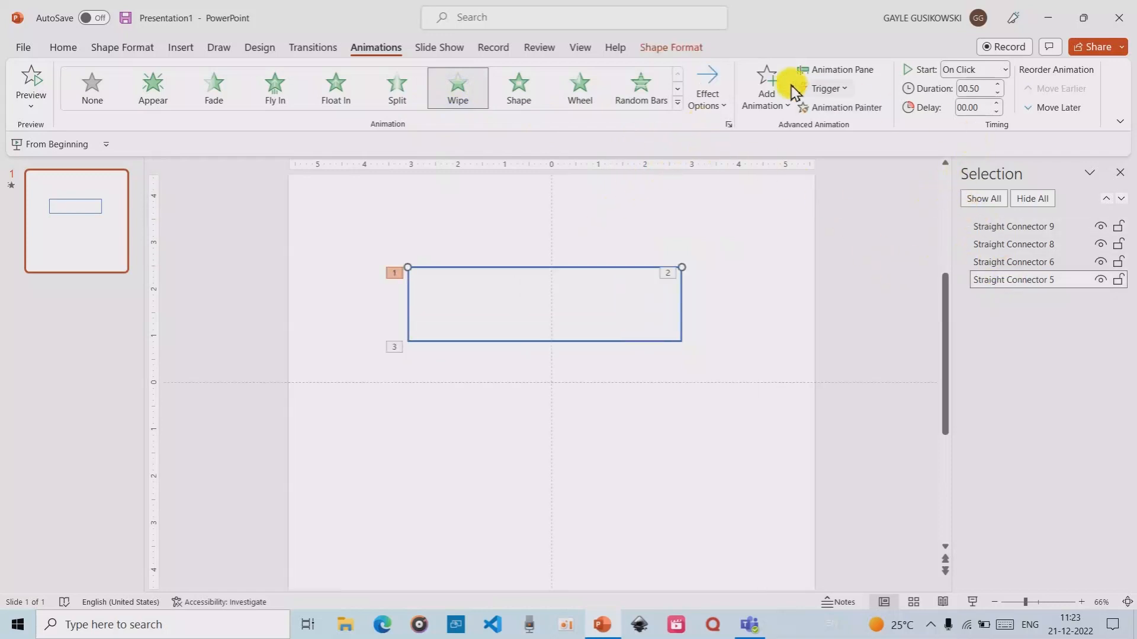
click(850, 71)
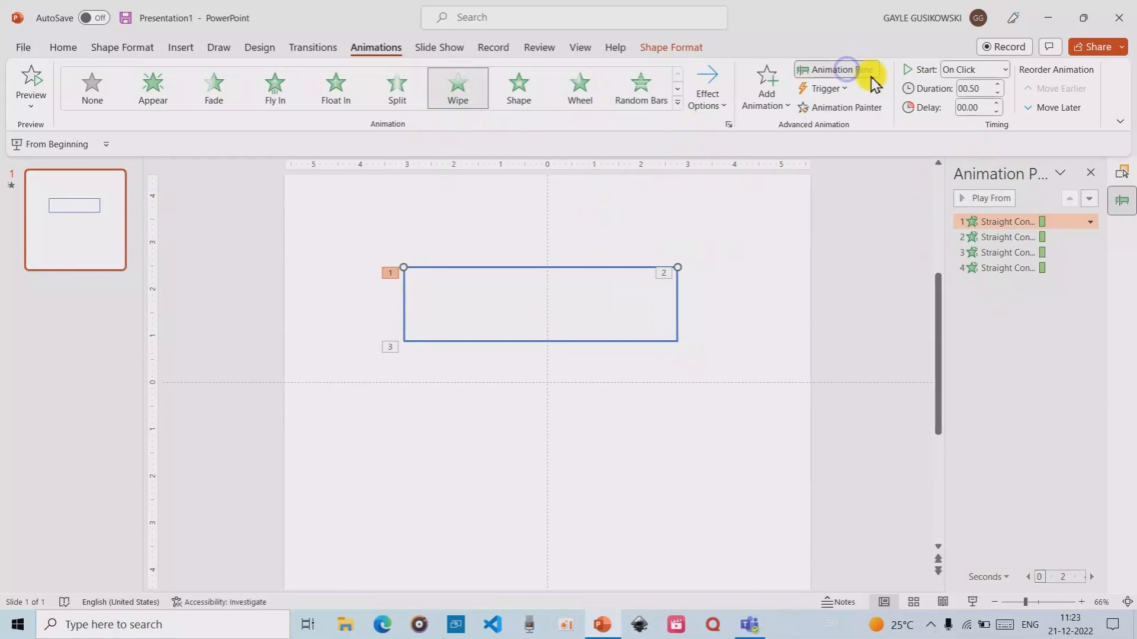
click(988, 267)
click(958, 198)
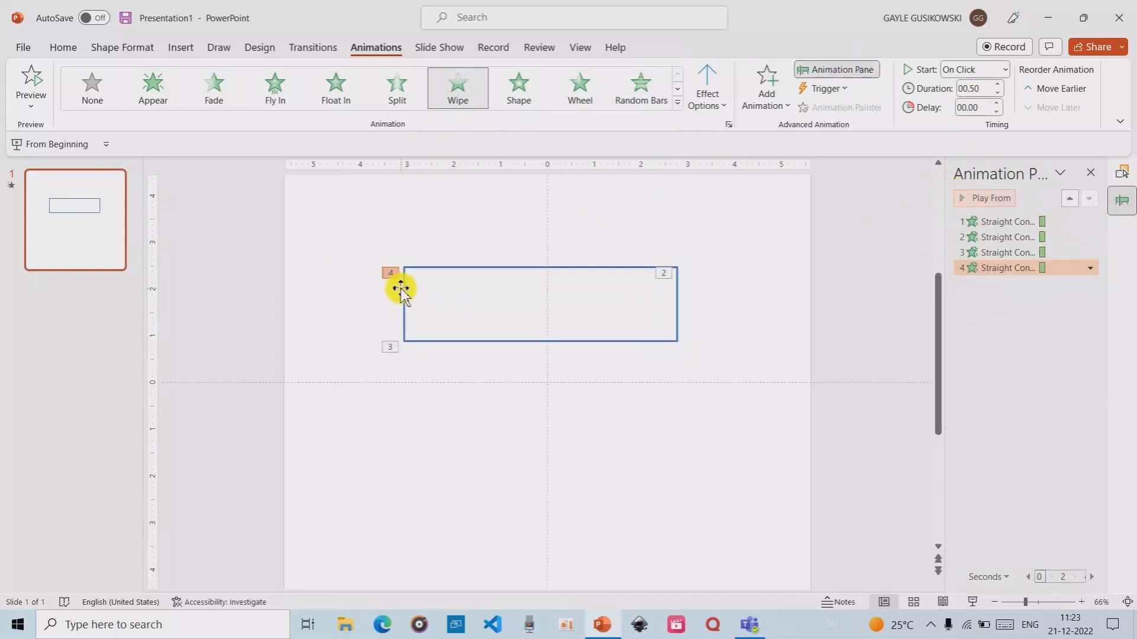
Set the Wipe animations of all four rectangle lines to start After Previous
drag(353, 222, 779, 393)
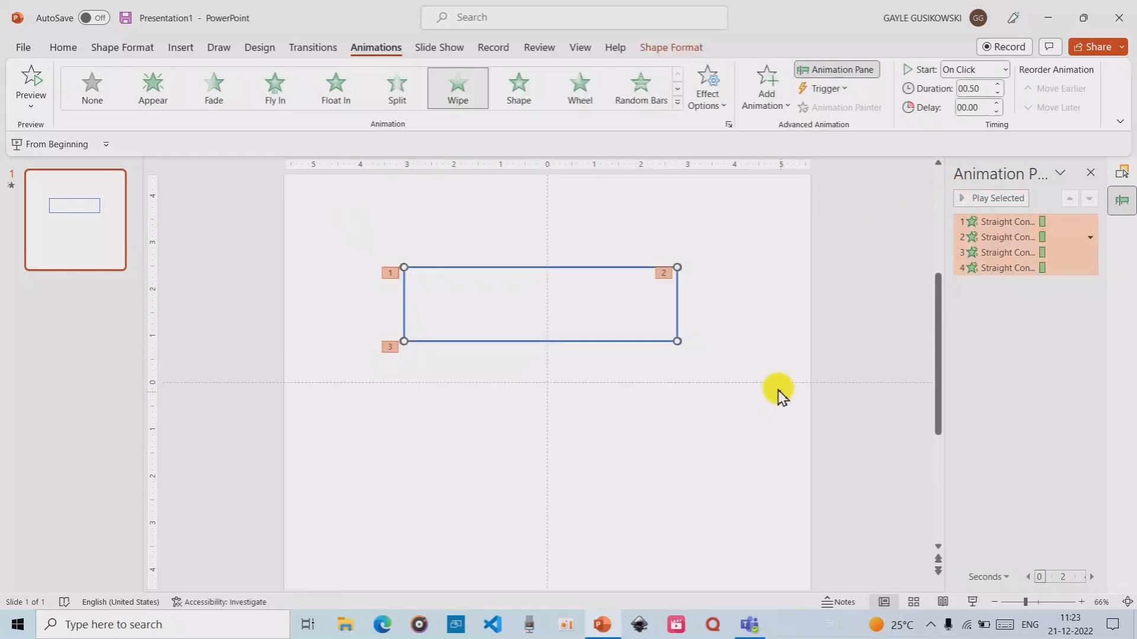
click(1090, 238)
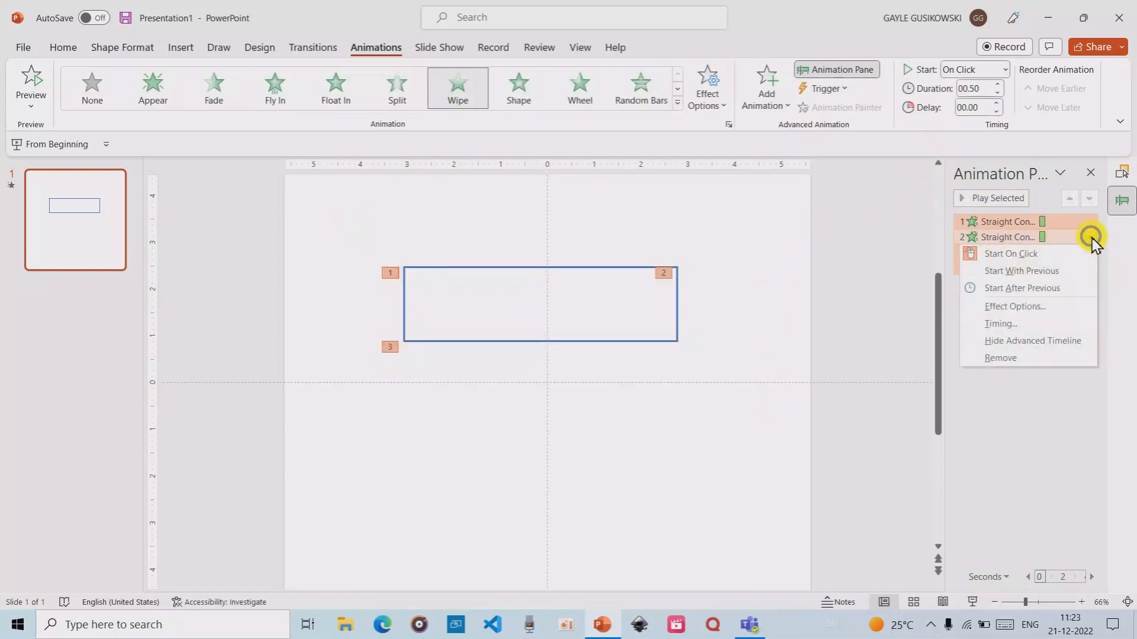
click(1033, 290)
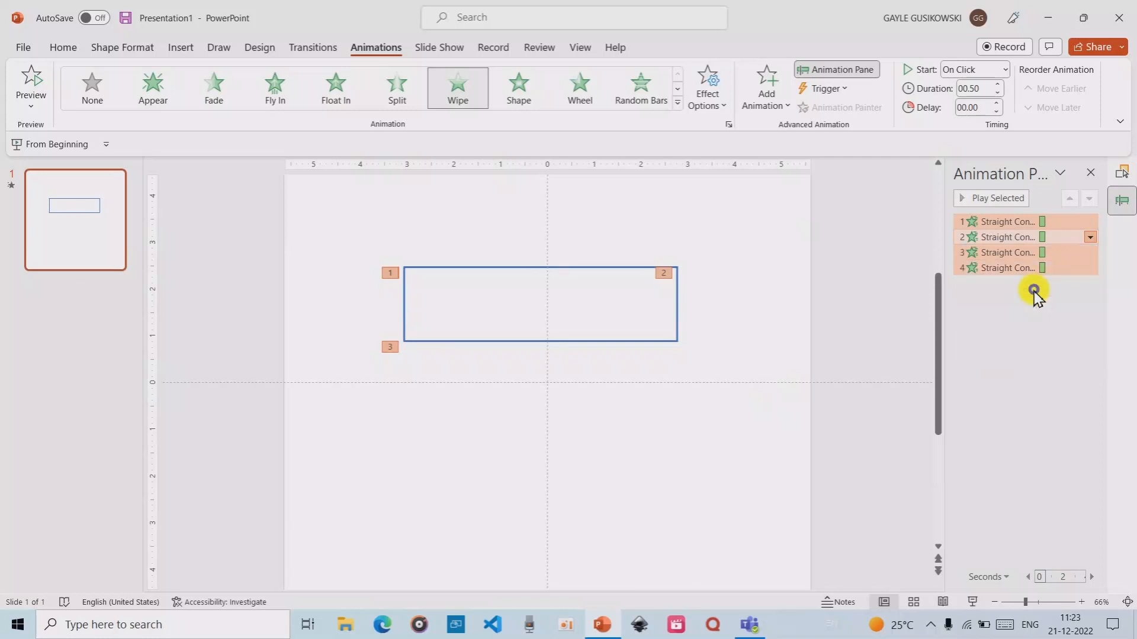
Set the top line's animation to start With Previous and play the whole animation sequence
click(1005, 223)
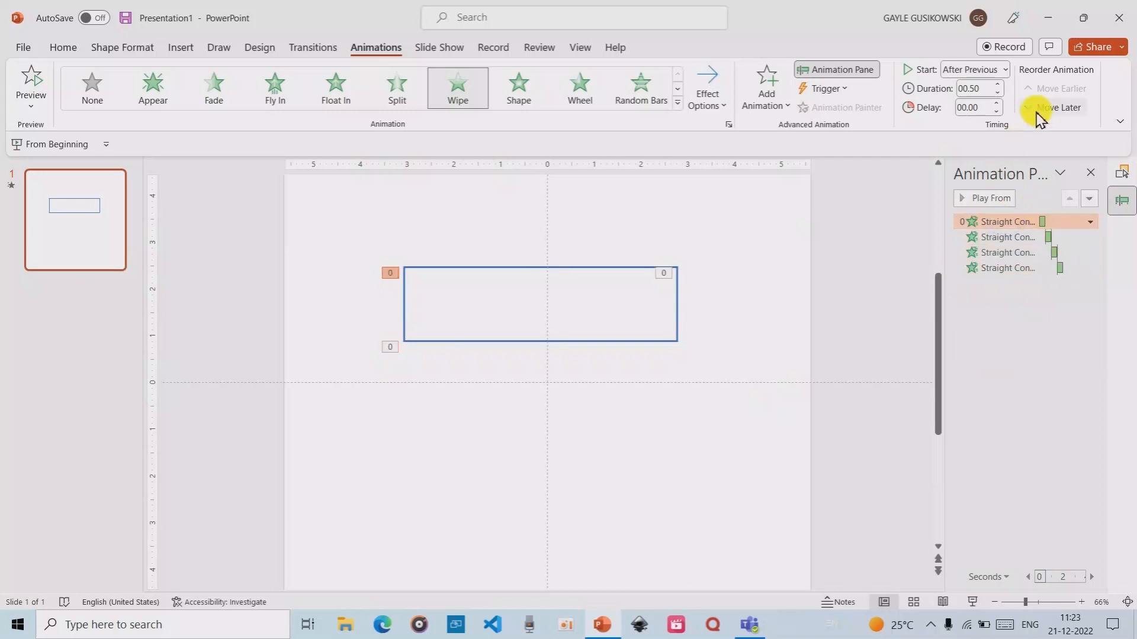
click(1090, 221)
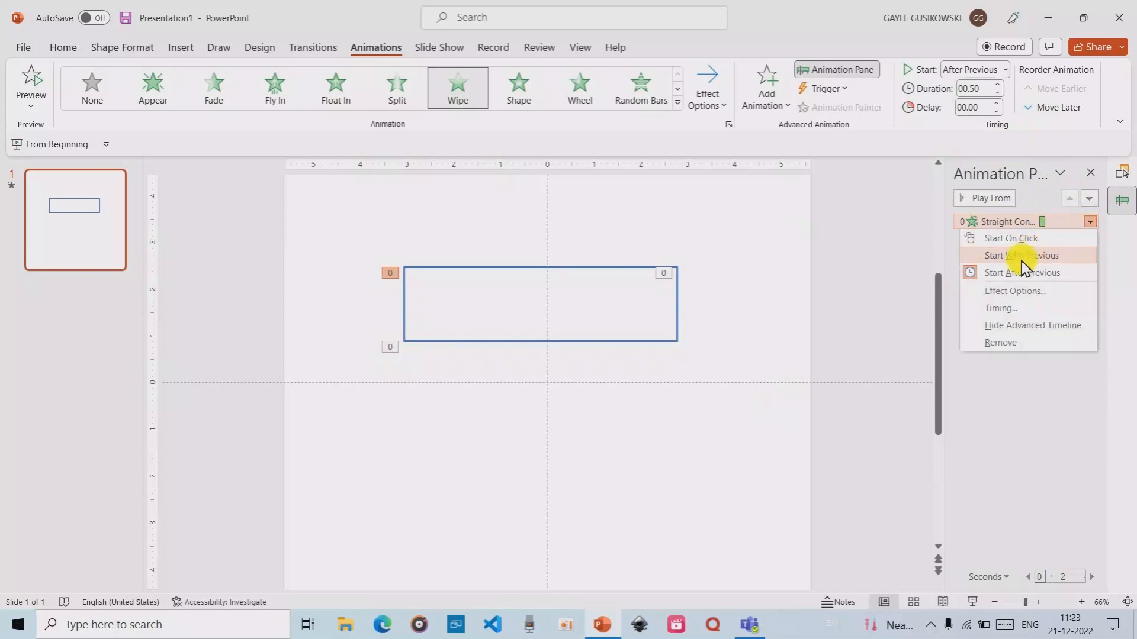
click(1023, 255)
click(884, 231)
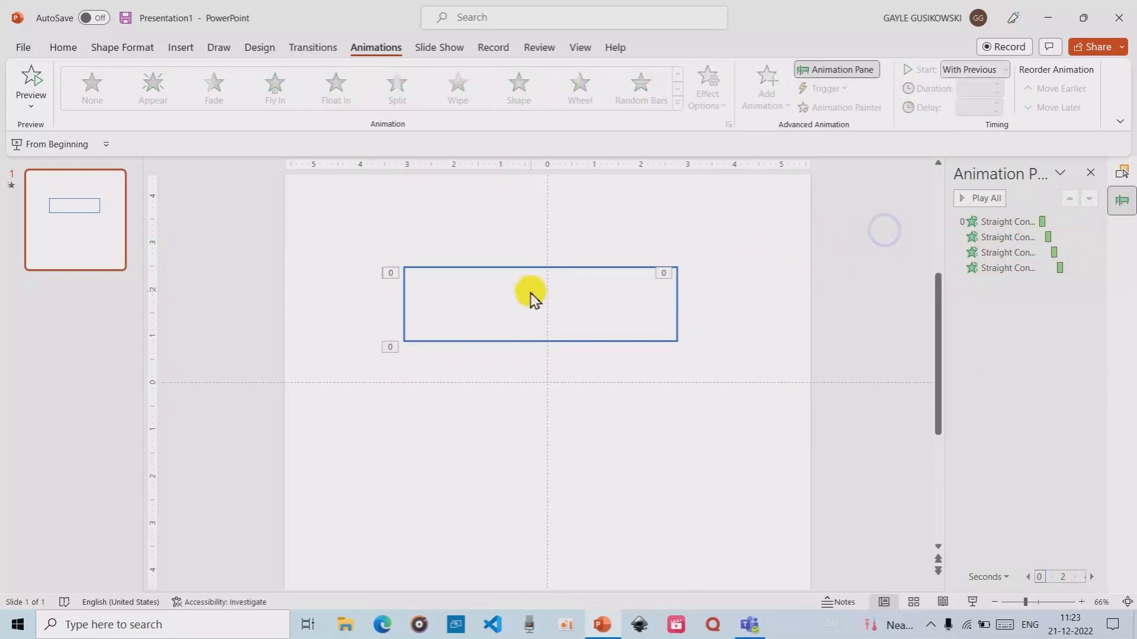
click(962, 206)
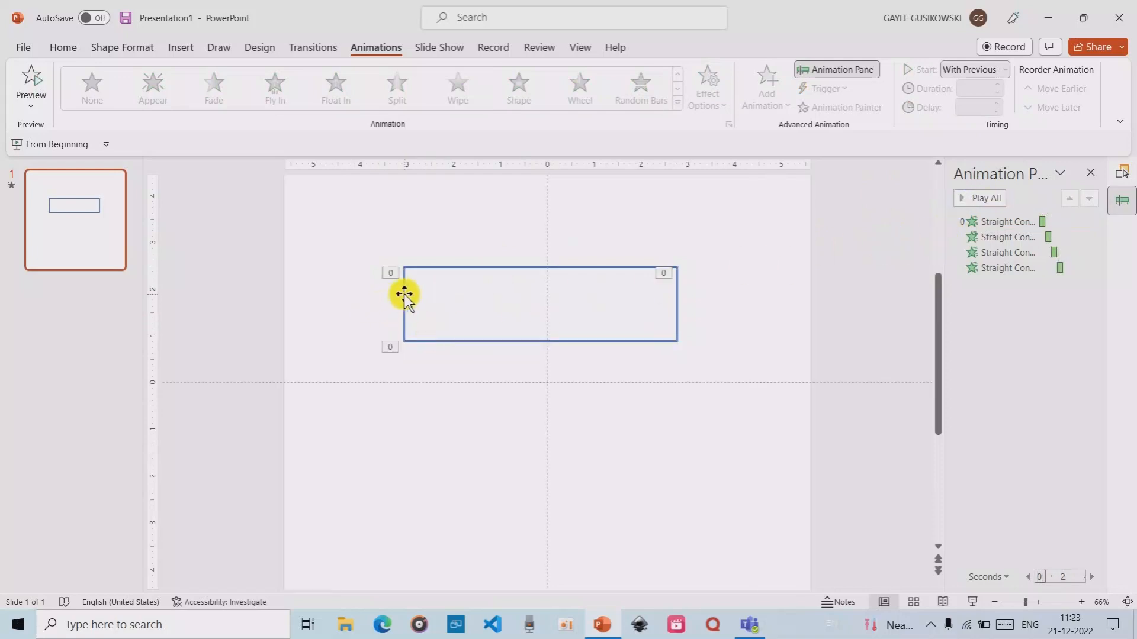
Add a Wipe exit animation to the rectangle's left line with its direction set to From Top
click(404, 294)
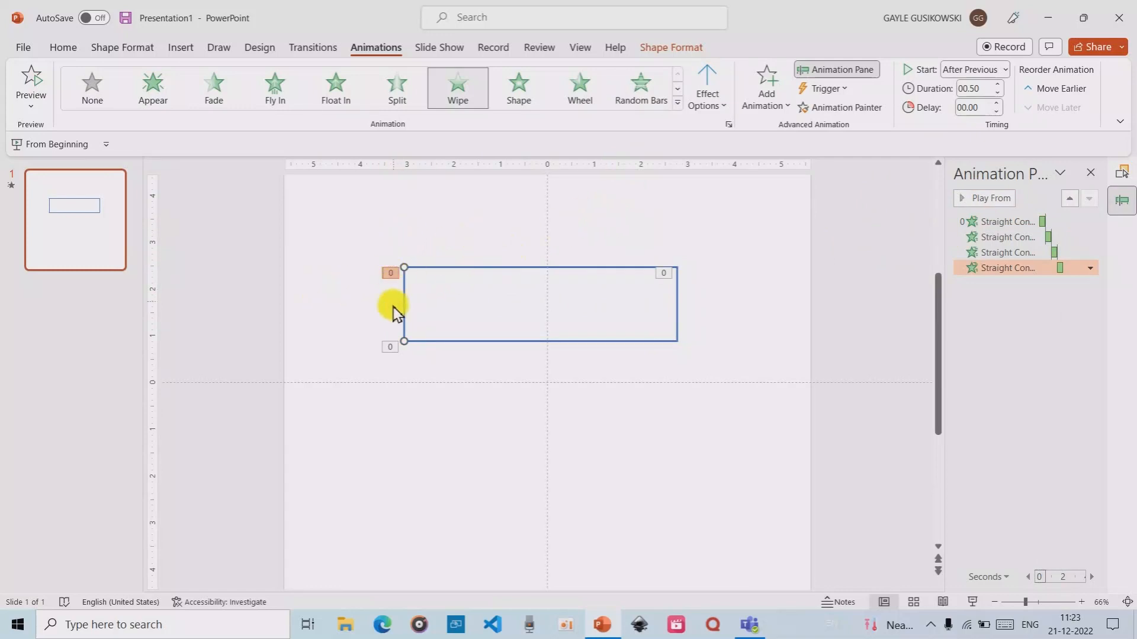
click(769, 89)
scroll(829, 254, down, 3)
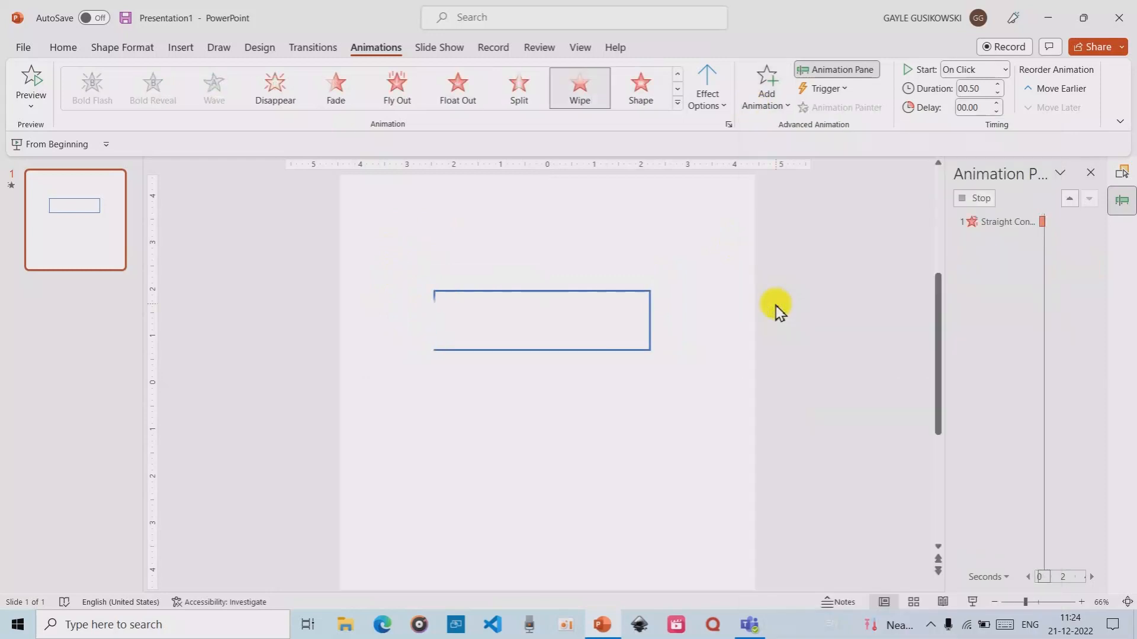
click(707, 91)
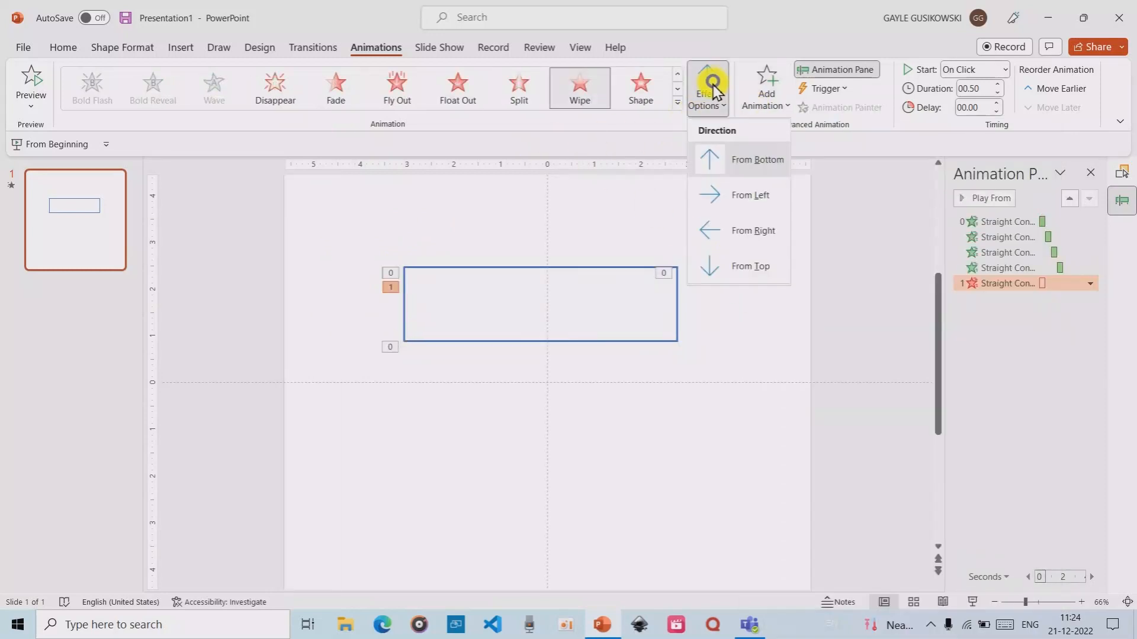
click(747, 269)
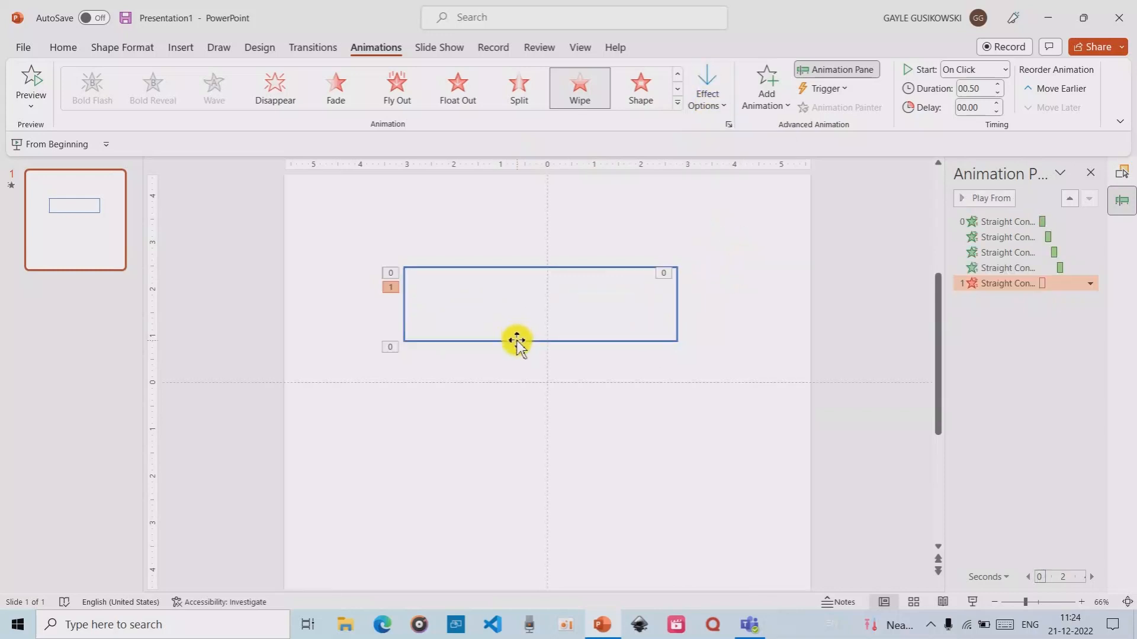
Add a Wipe exit animation to the rectangle's bottom line with its direction set to From Left
click(517, 341)
click(767, 92)
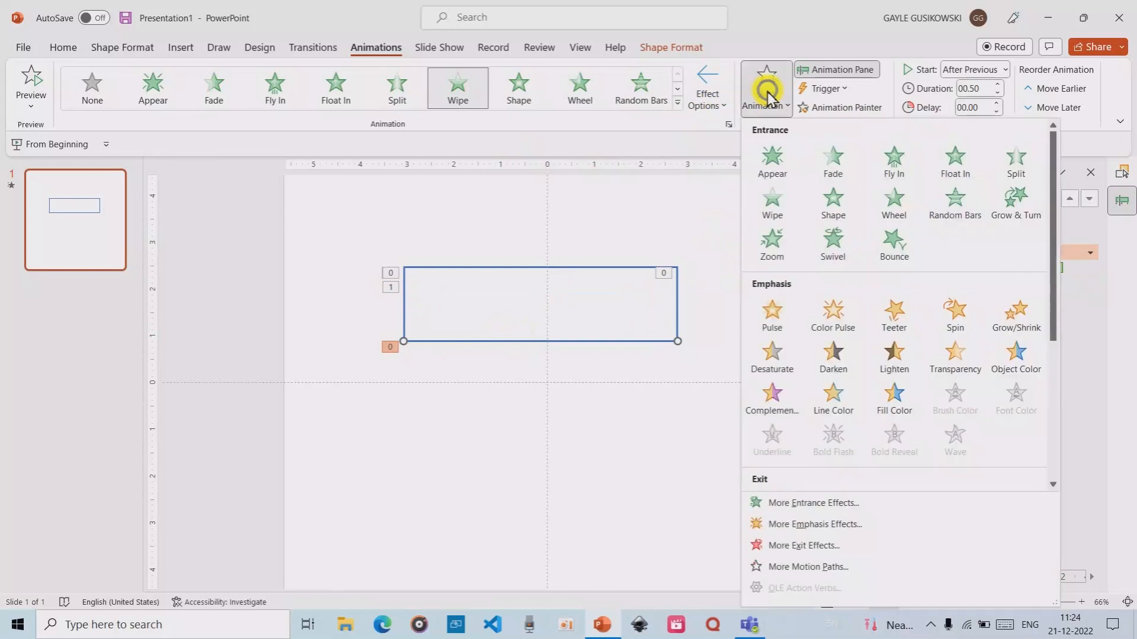
scroll(799, 284, down, 5)
click(776, 320)
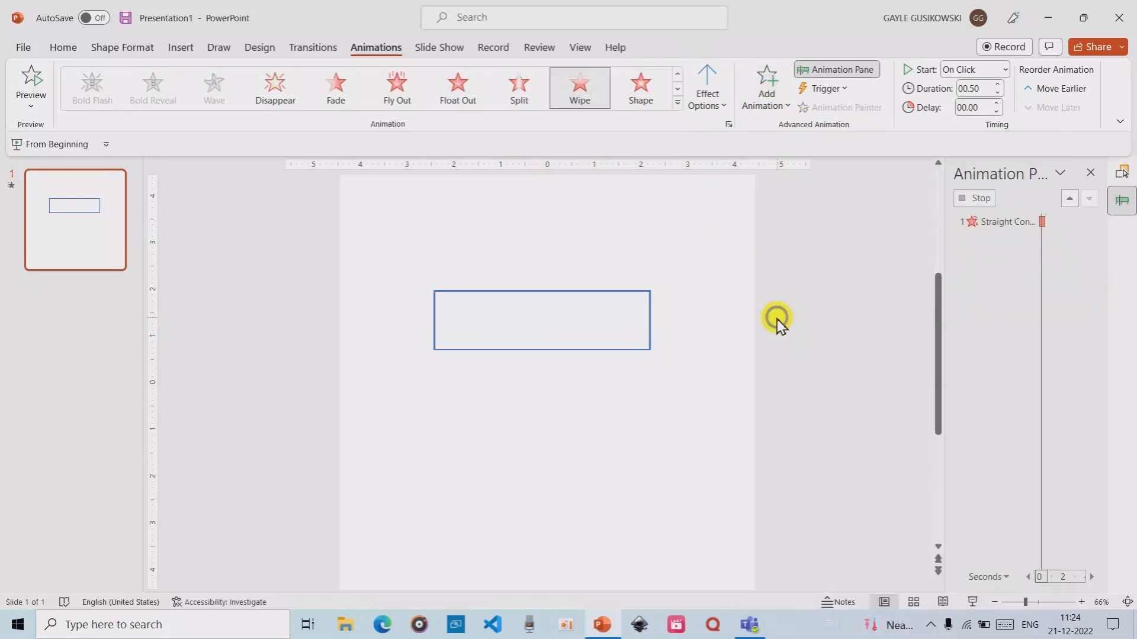
click(712, 100)
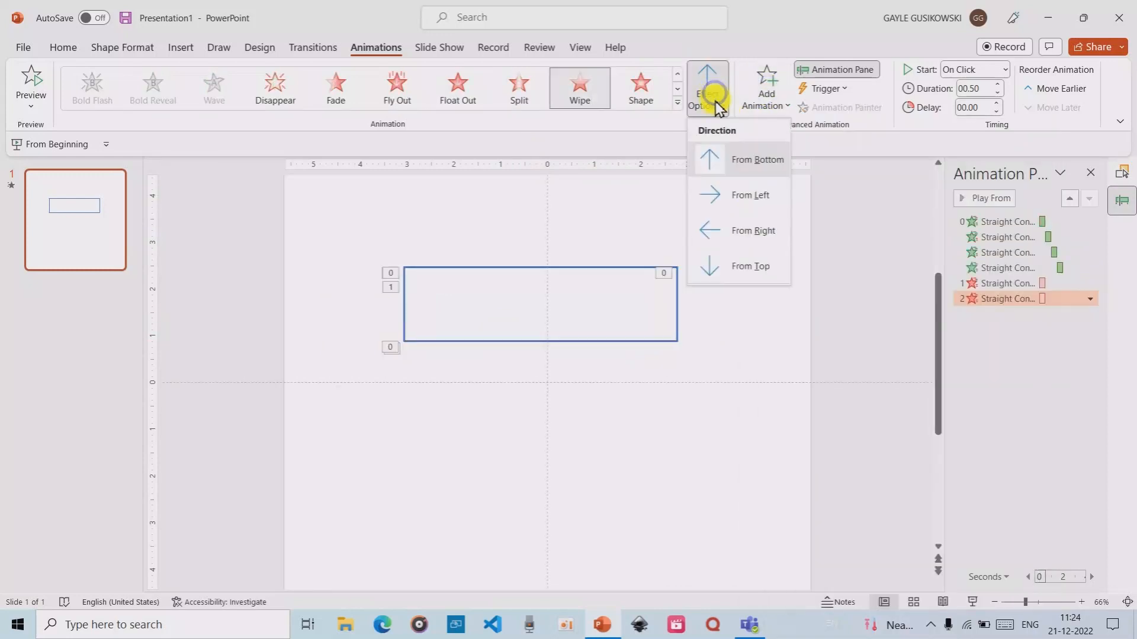
click(751, 195)
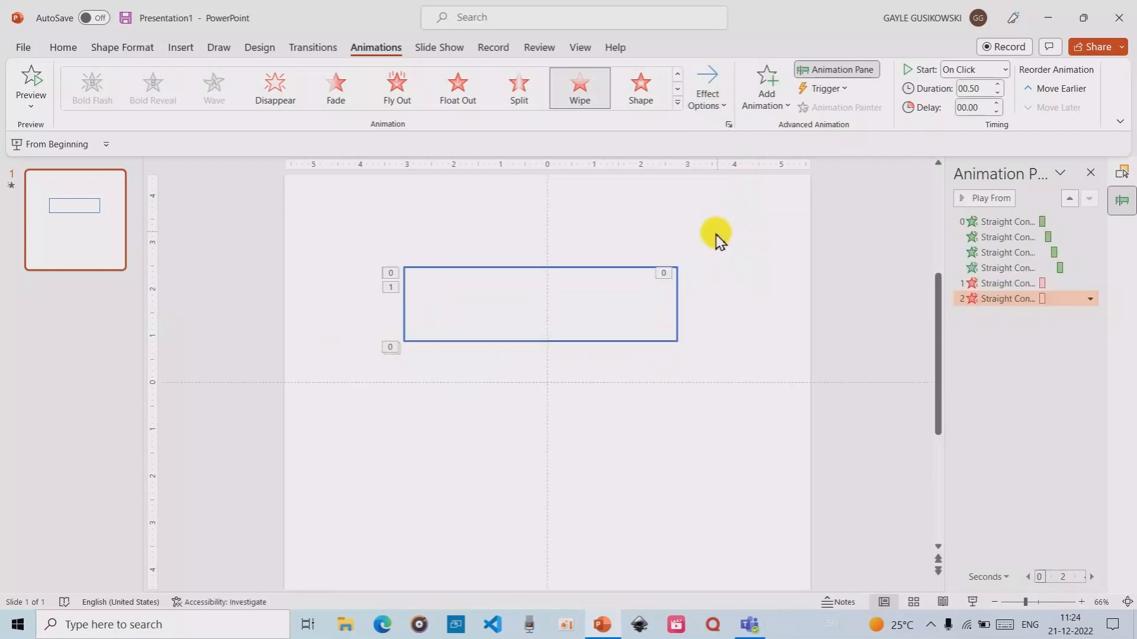
Add a Wipe exit animation from the bottom to the rectangle's right line and preview it
click(678, 299)
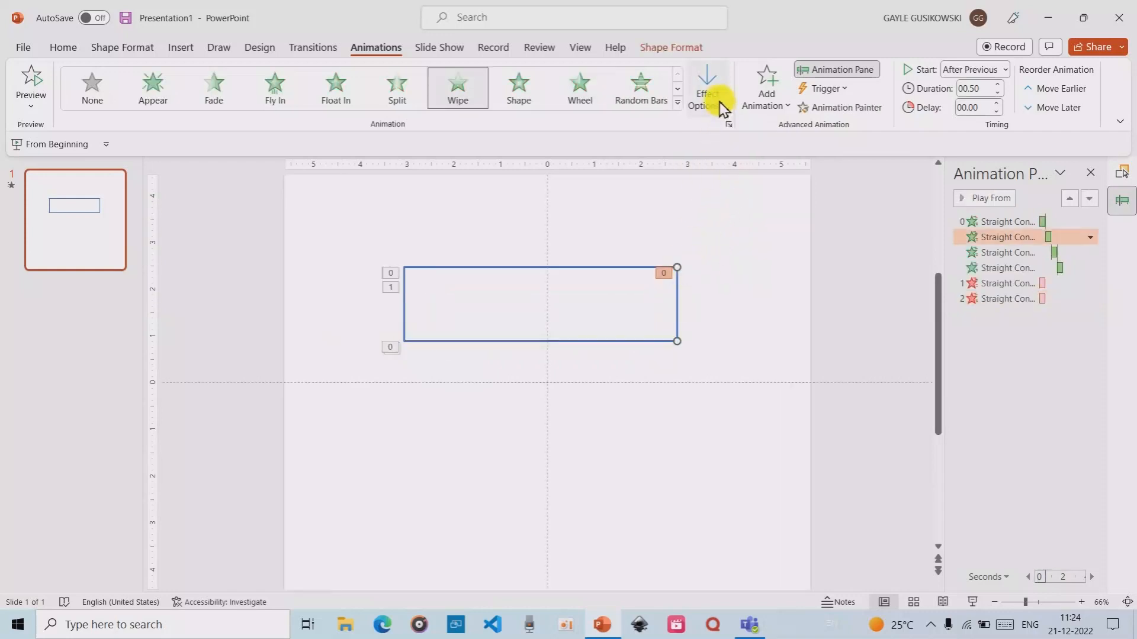
click(766, 90)
scroll(781, 260, down, 5)
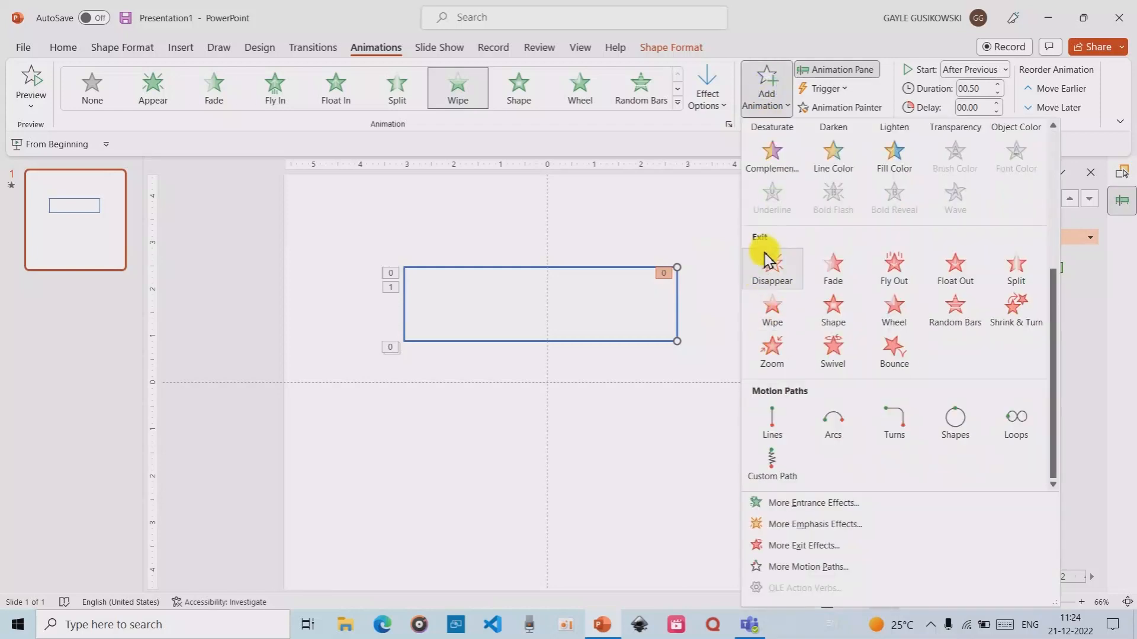
click(775, 305)
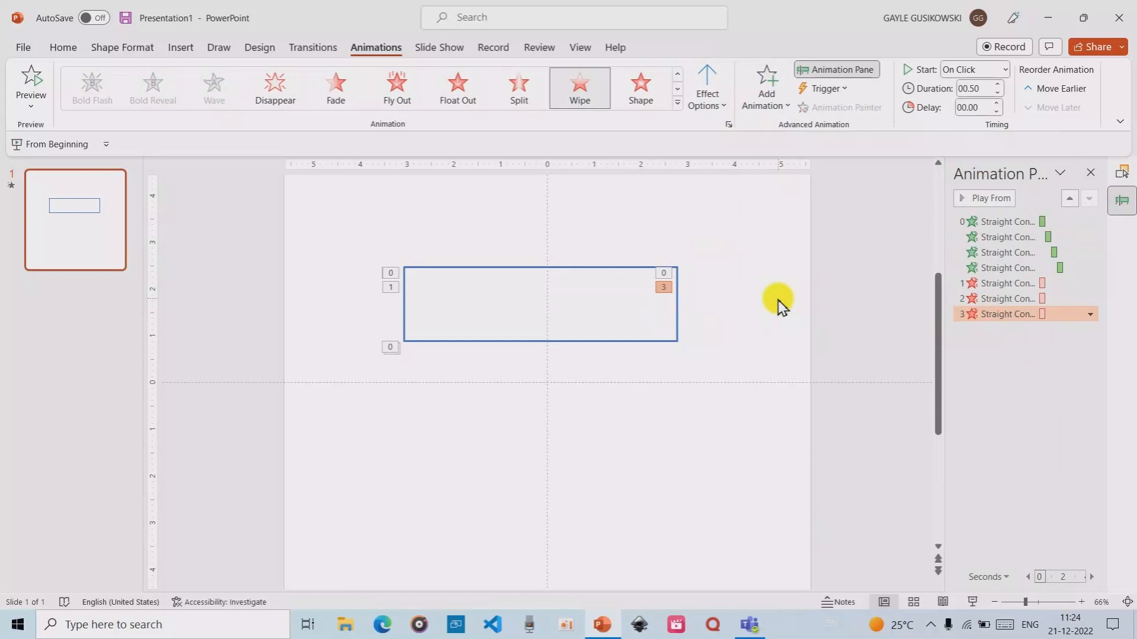
click(960, 199)
Add a Wipe exit animation to the rectangle's top line with its direction set to From Right
click(622, 268)
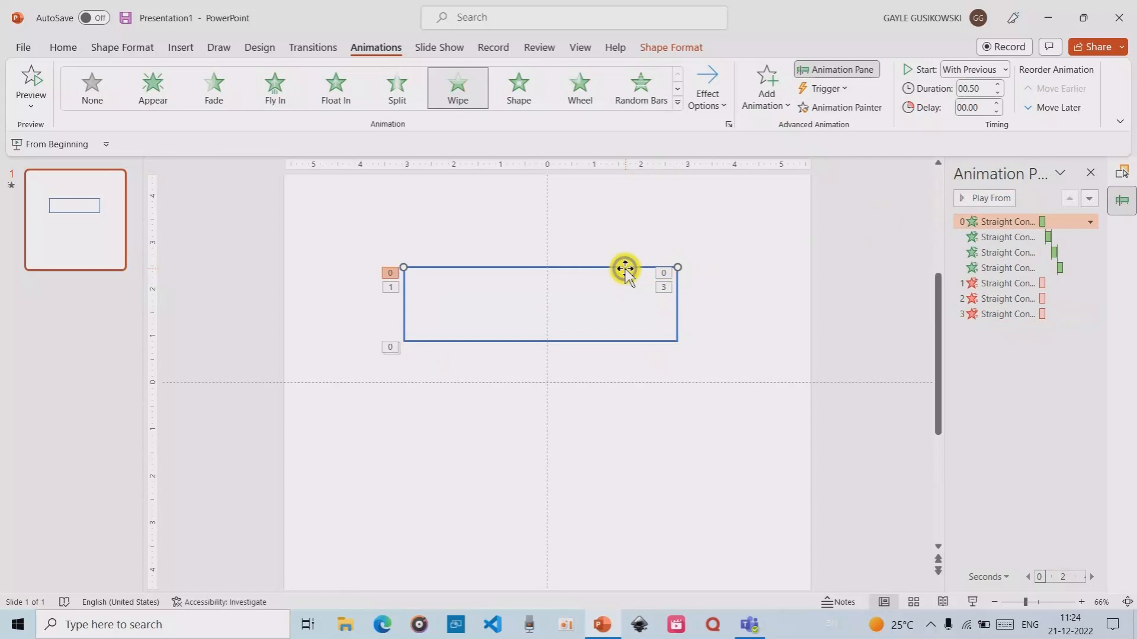
click(759, 101)
scroll(828, 267, down, 4)
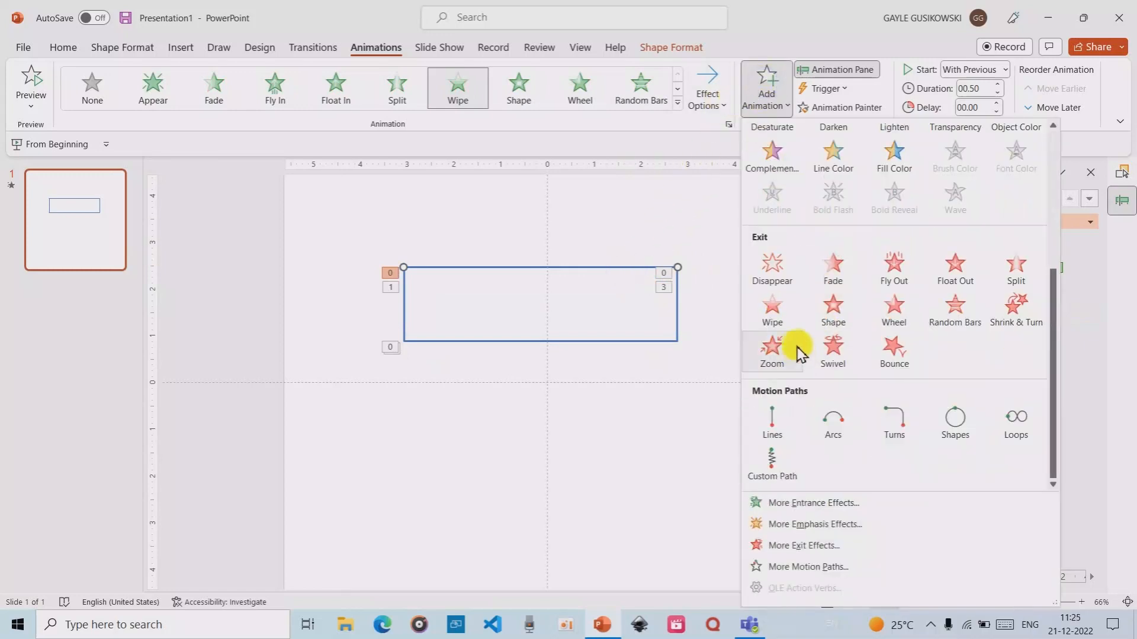
click(775, 309)
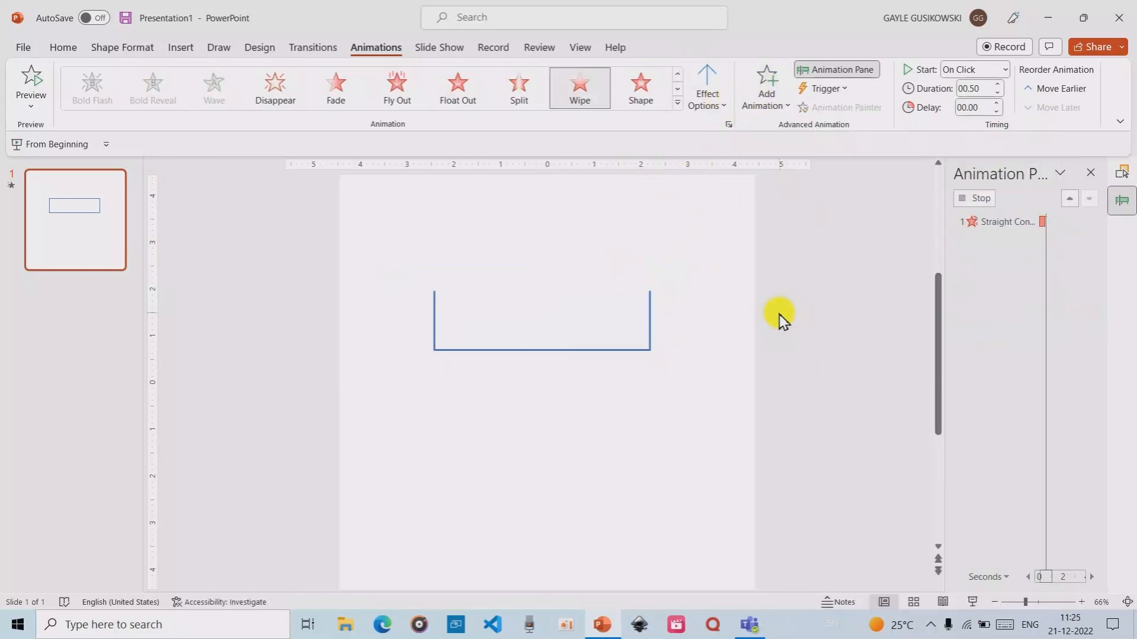
click(713, 90)
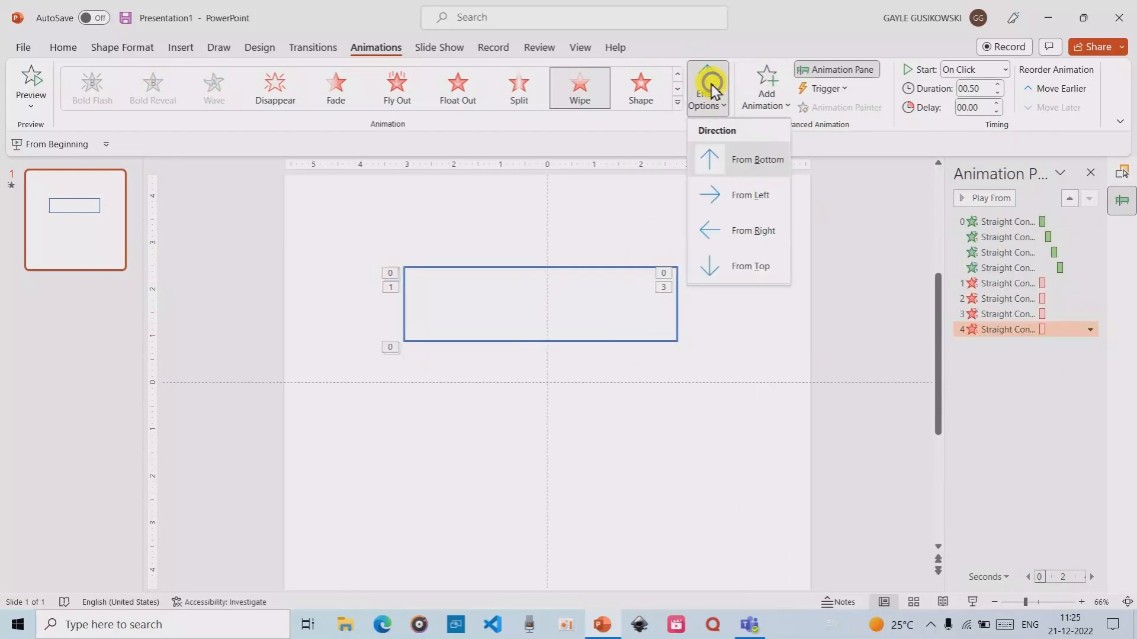
click(760, 238)
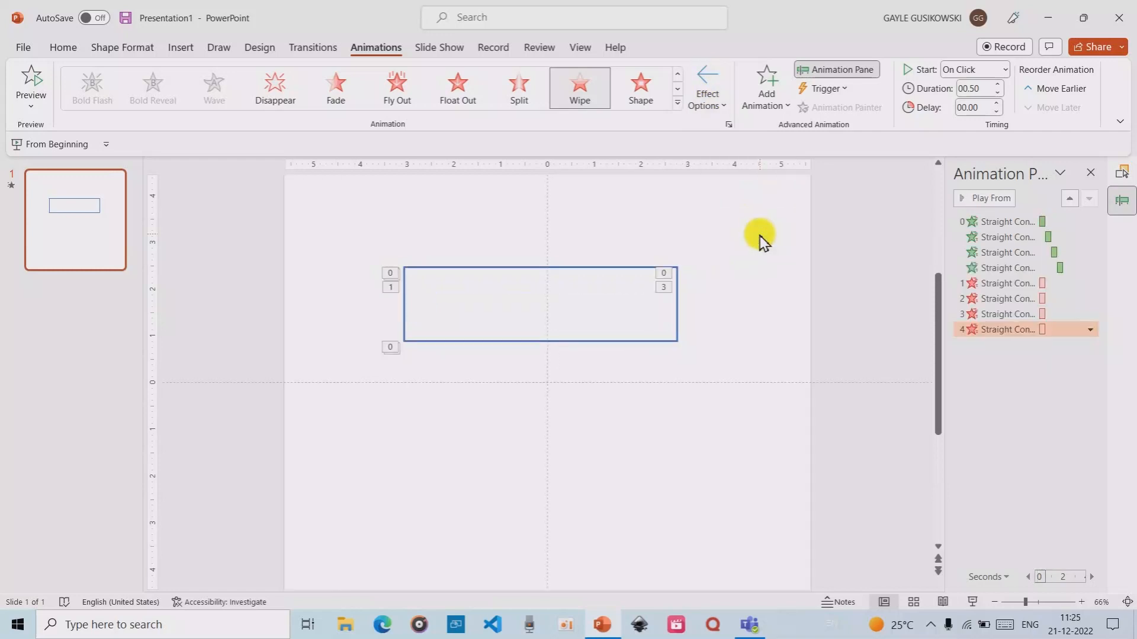
Set the rectangle's four Wipe exit animations to start After Previous and preview the whole sequence
shift+click(1001, 314)
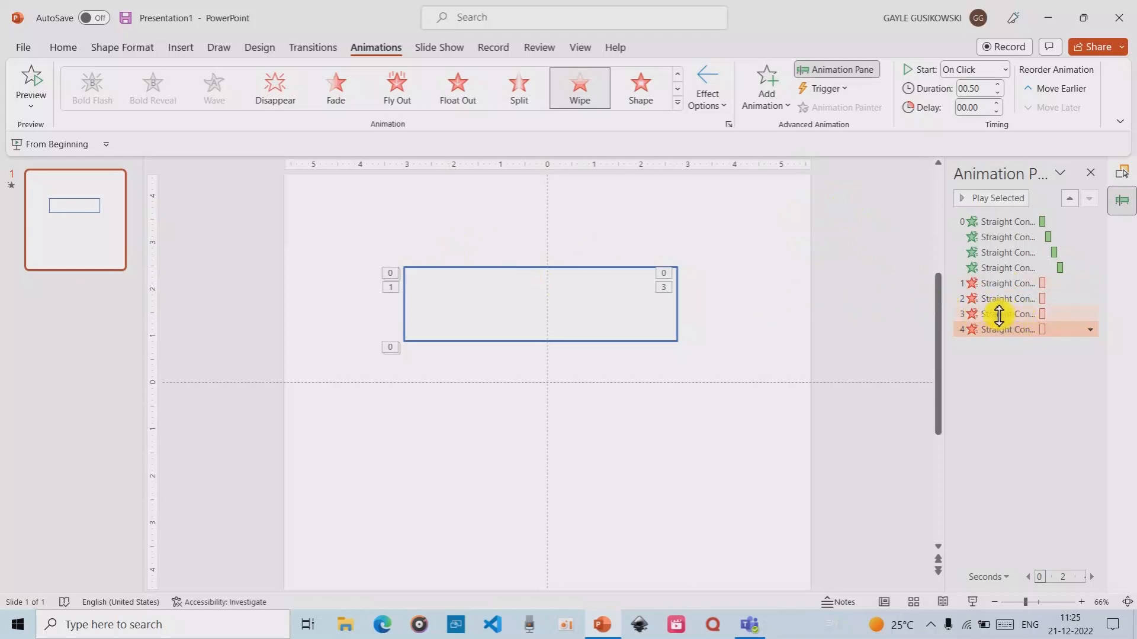
shift+click(1001, 284)
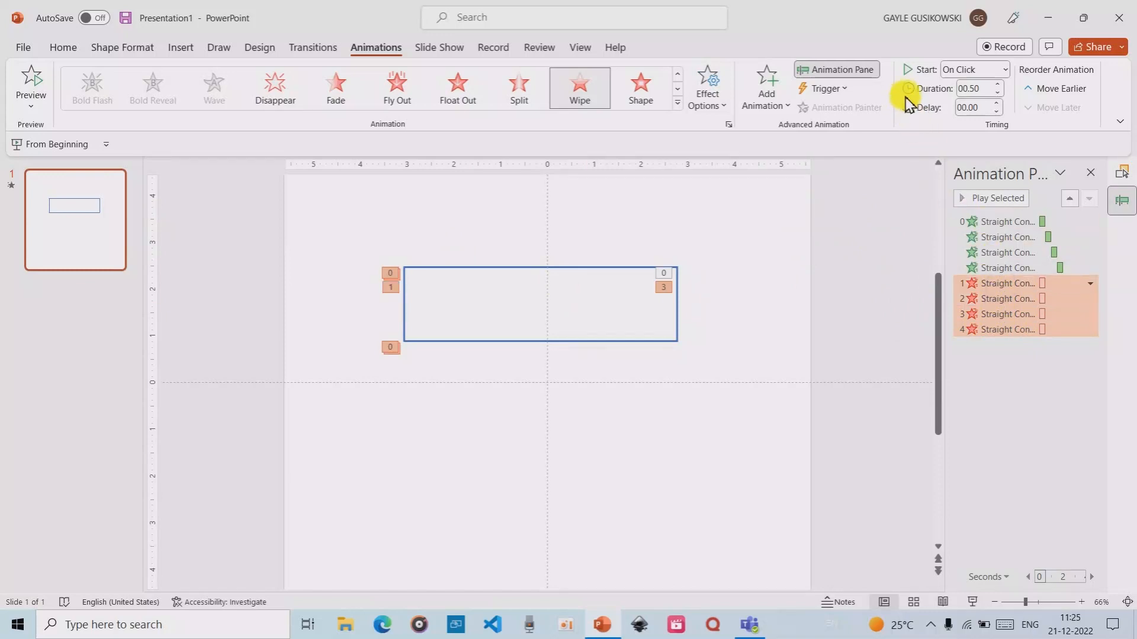
click(1006, 71)
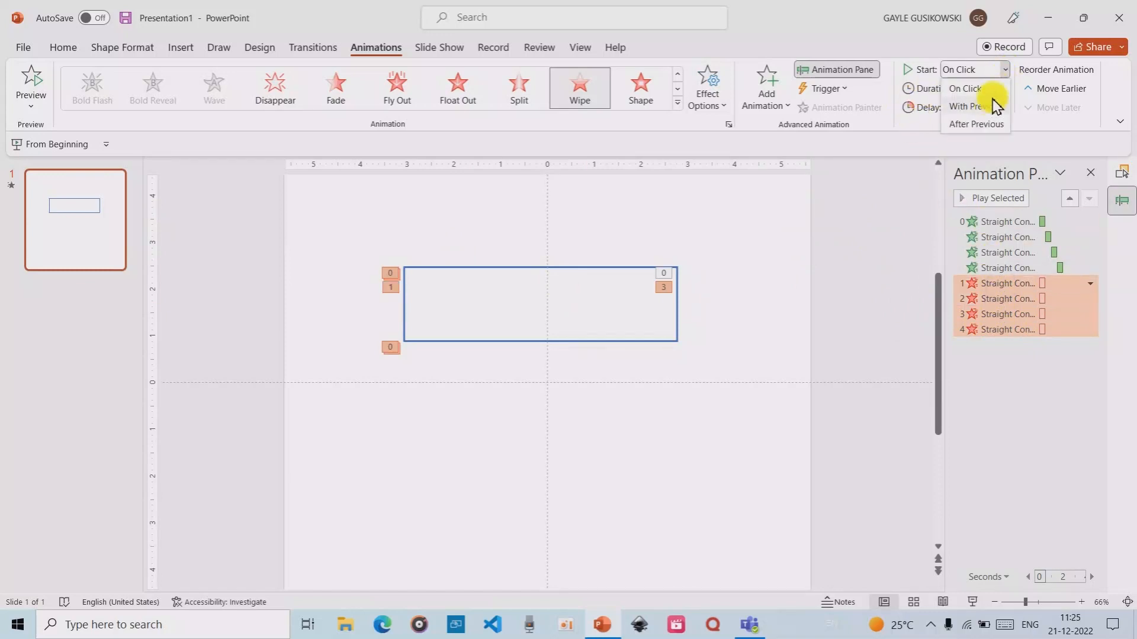
click(977, 124)
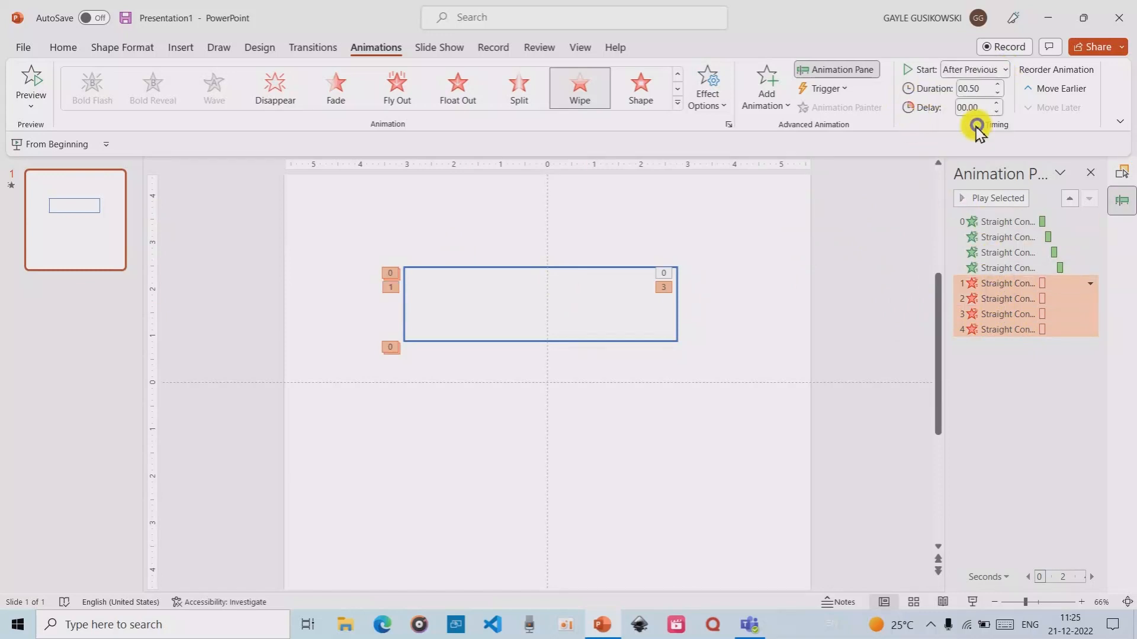
click(716, 236)
click(964, 198)
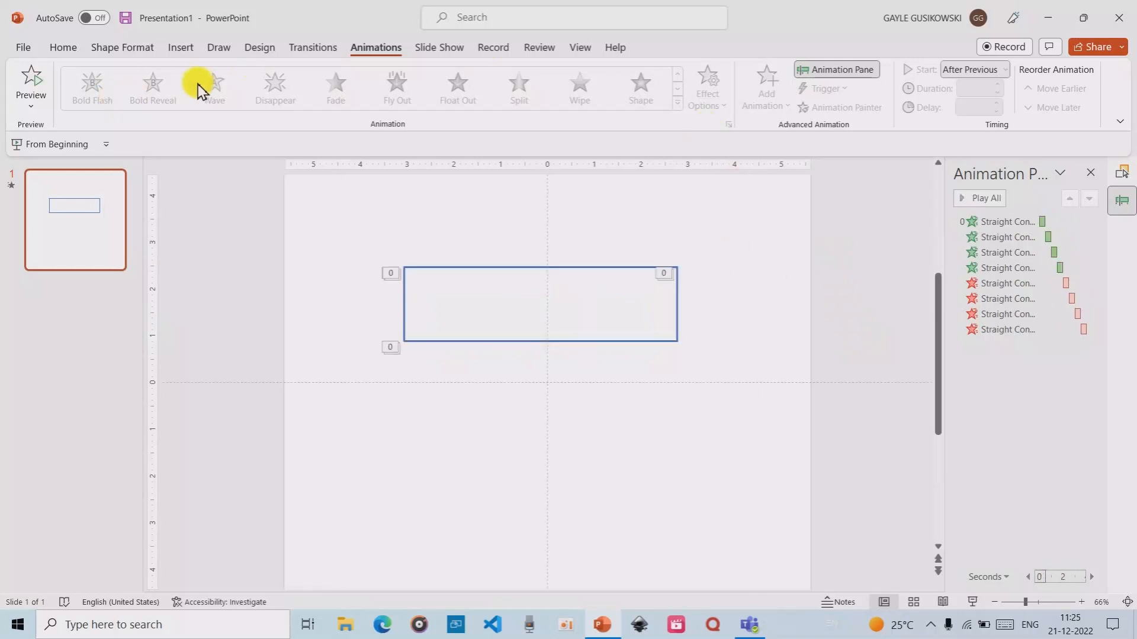
Draw a text box inside the animated rectangle
click(180, 49)
click(766, 76)
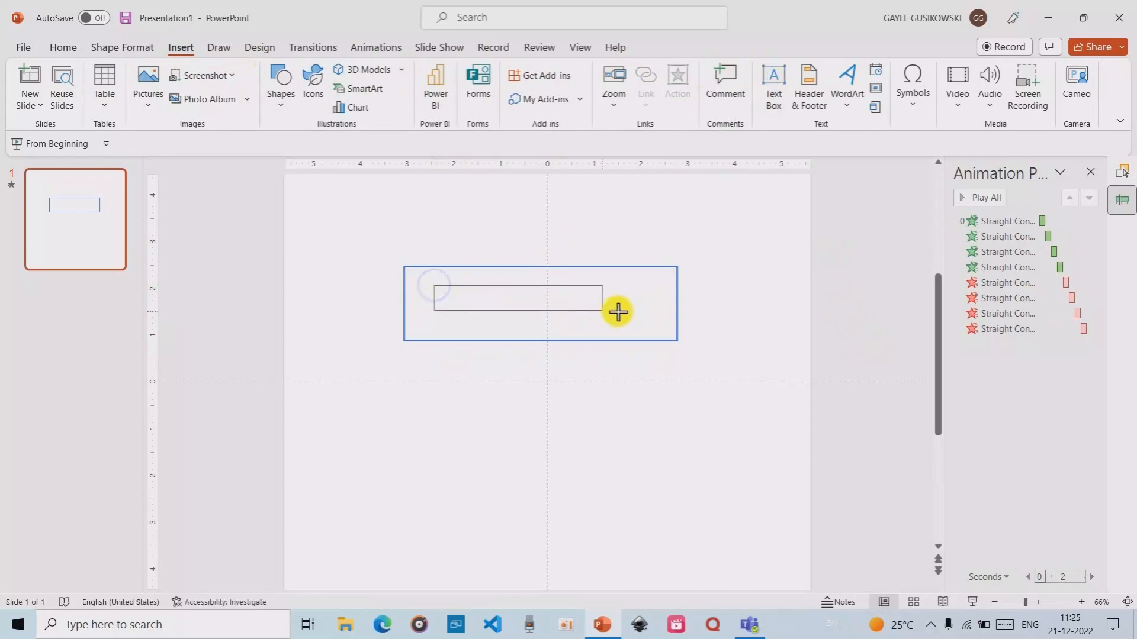
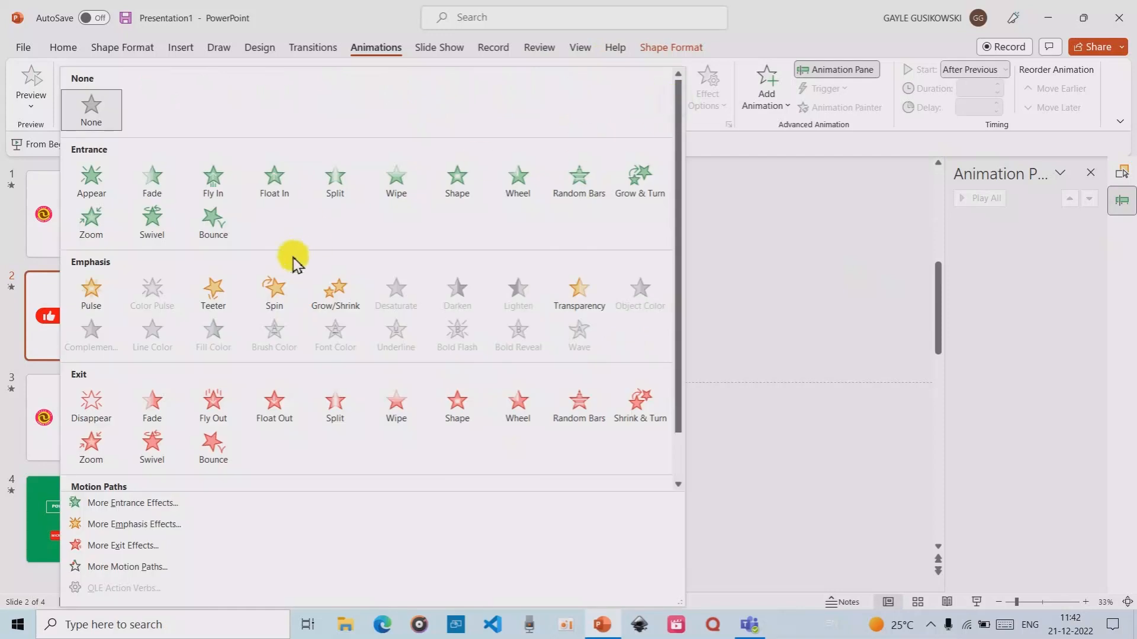
Apply the Peek In entrance effect to the selected Subscribe banner elements on slide 2
scroll(284, 266, down, 1)
click(135, 503)
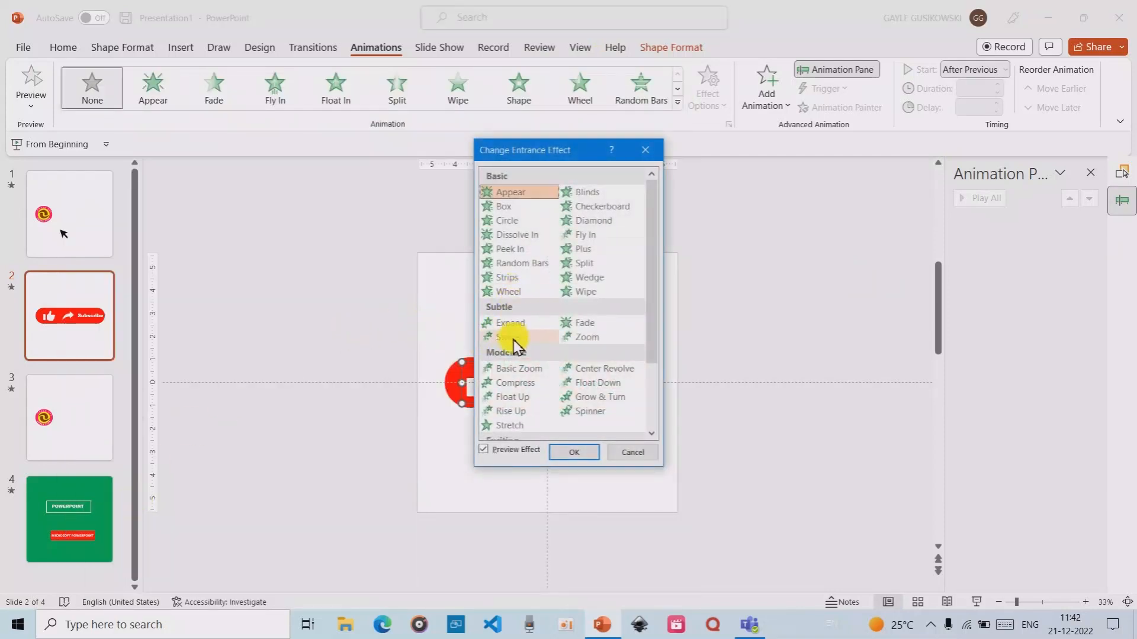
scroll(508, 356, down, 2)
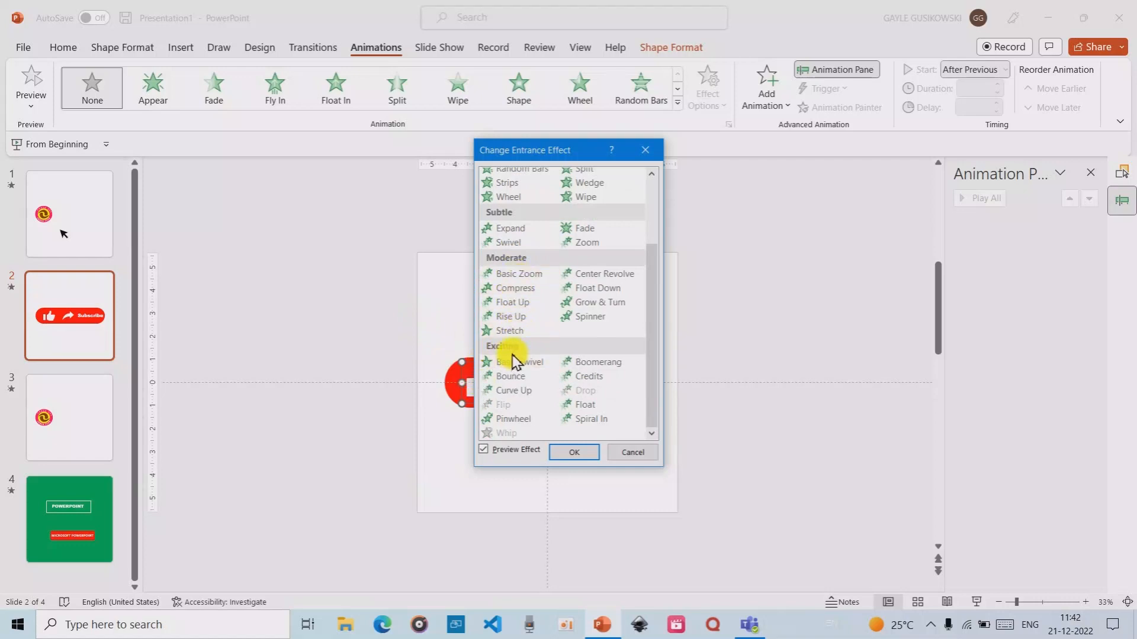
scroll(511, 360, up, 2)
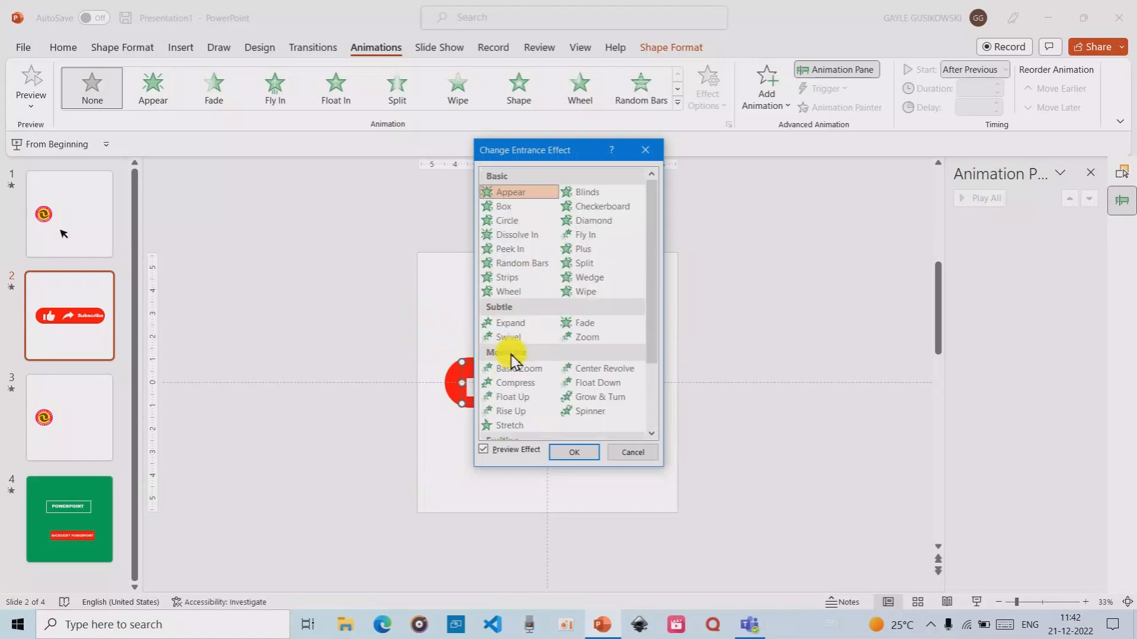
click(517, 248)
click(573, 453)
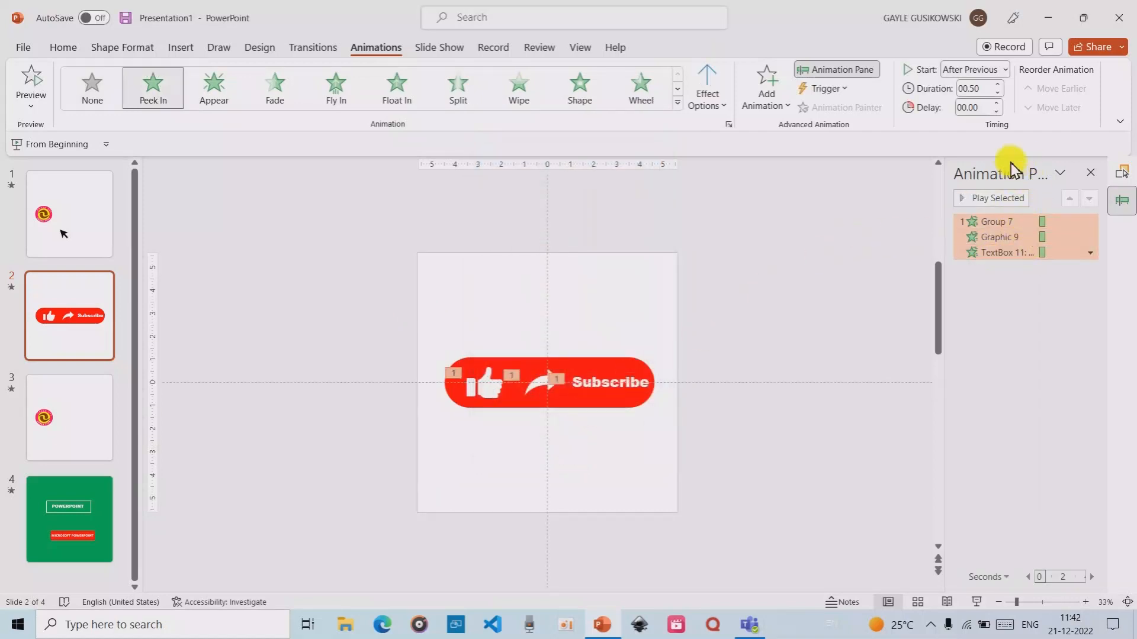
Set the Group 7 Peek In entrance on slide 2 to start With Previous
click(901, 249)
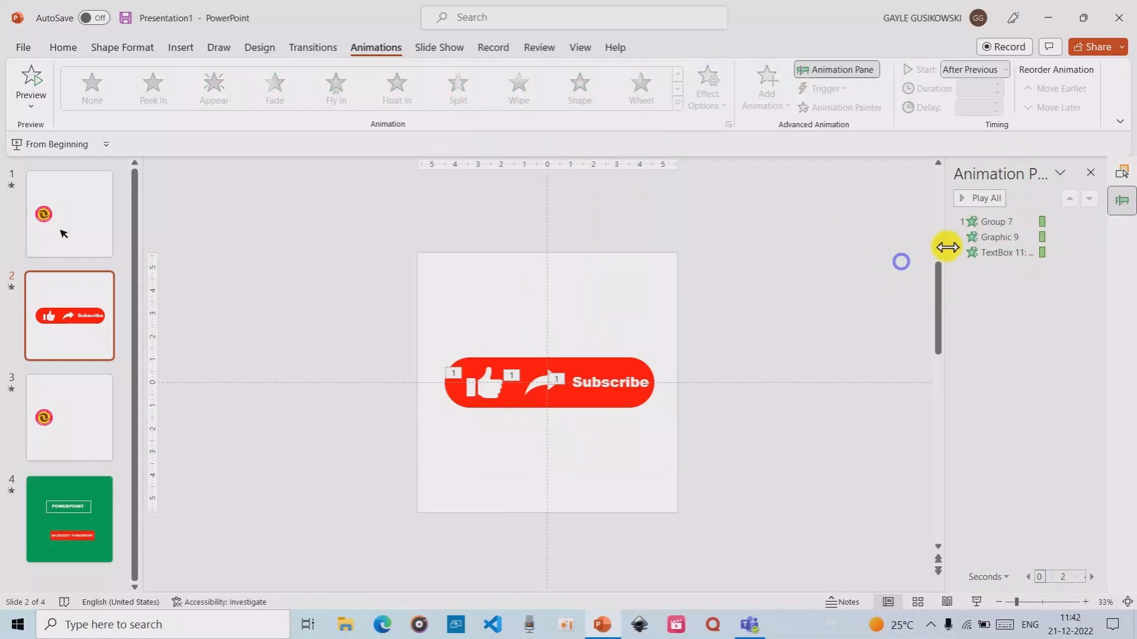
click(996, 221)
click(1006, 69)
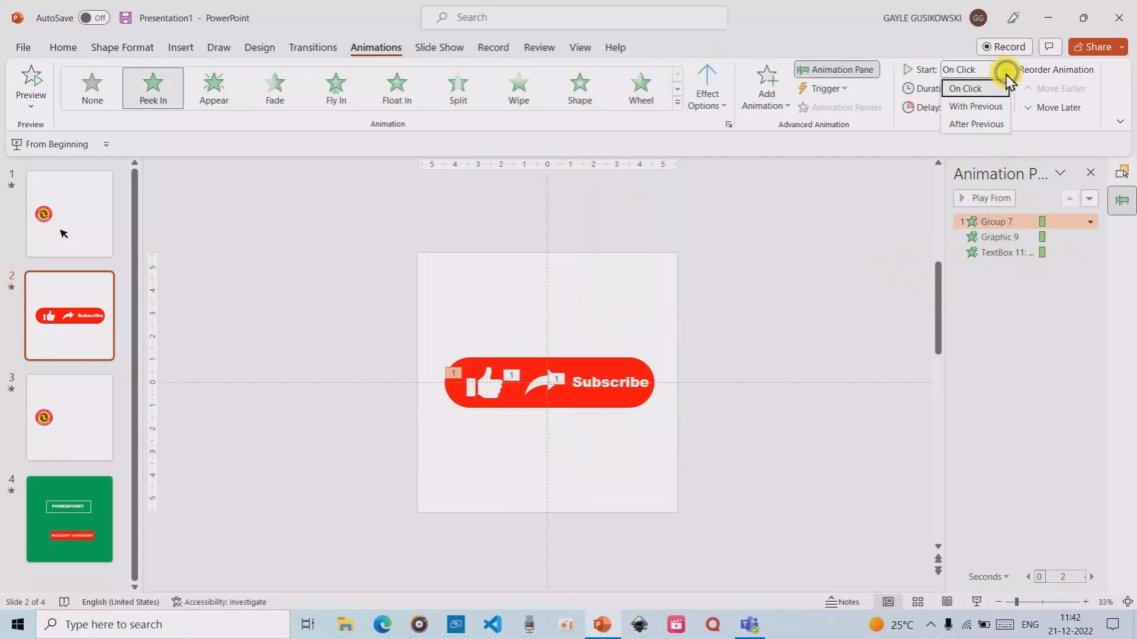
click(978, 104)
Delay the Graphic 9 entrance by 0.25 seconds and the TextBox 11 entrance slightly longer, and preview slide 2's animations
click(1004, 240)
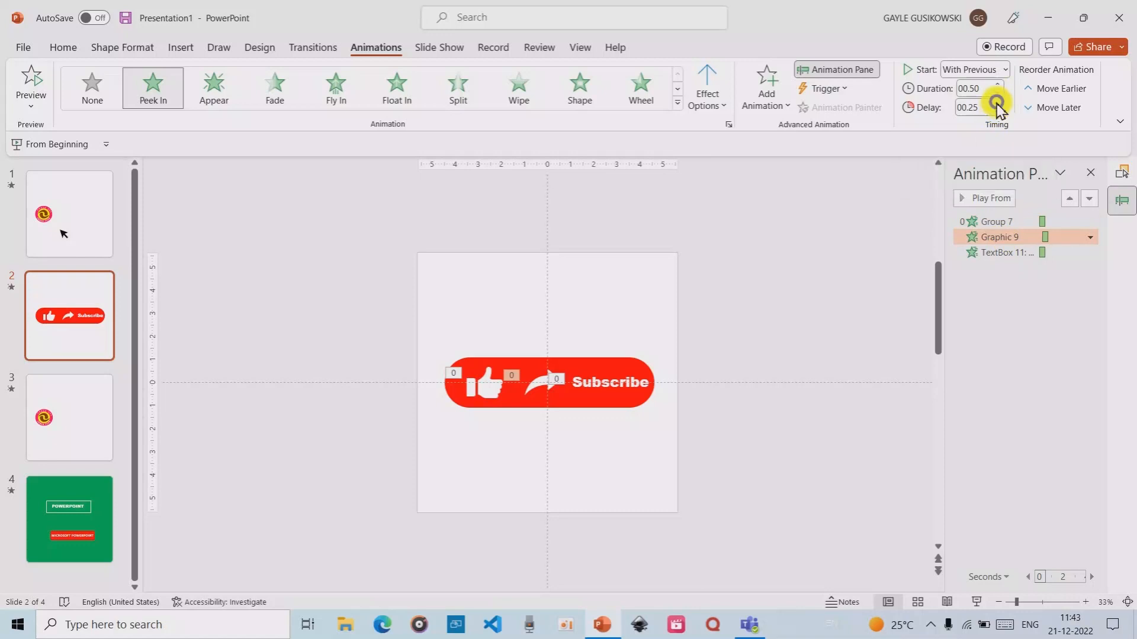
click(1009, 252)
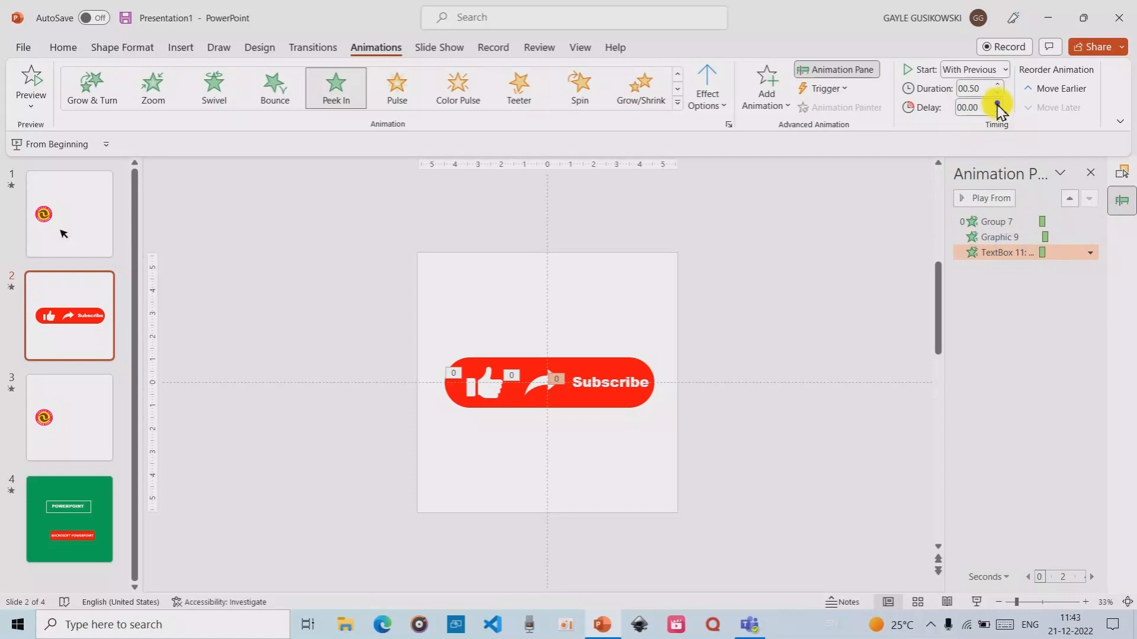
click(819, 269)
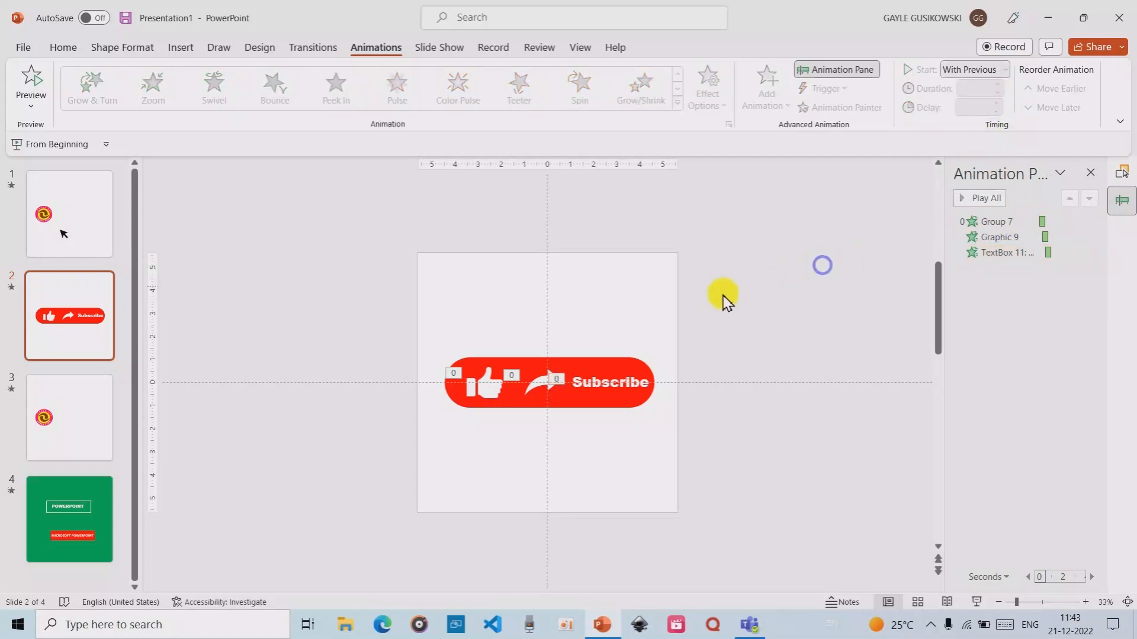
click(961, 201)
Add an Appear entrance animation to the round logo on slide 3
click(72, 428)
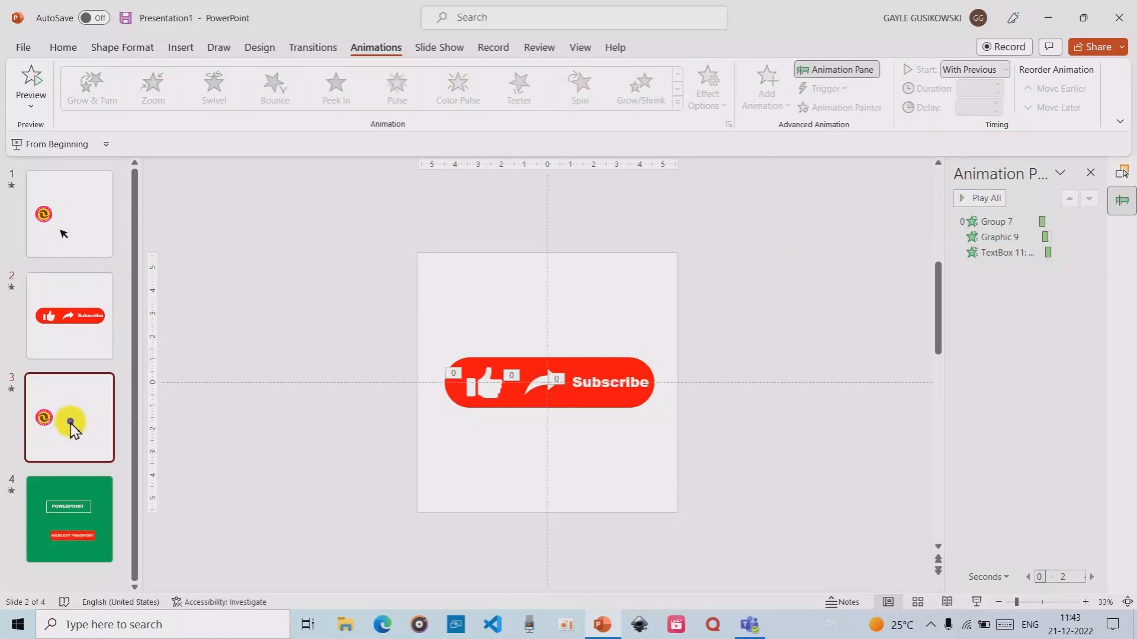
click(469, 387)
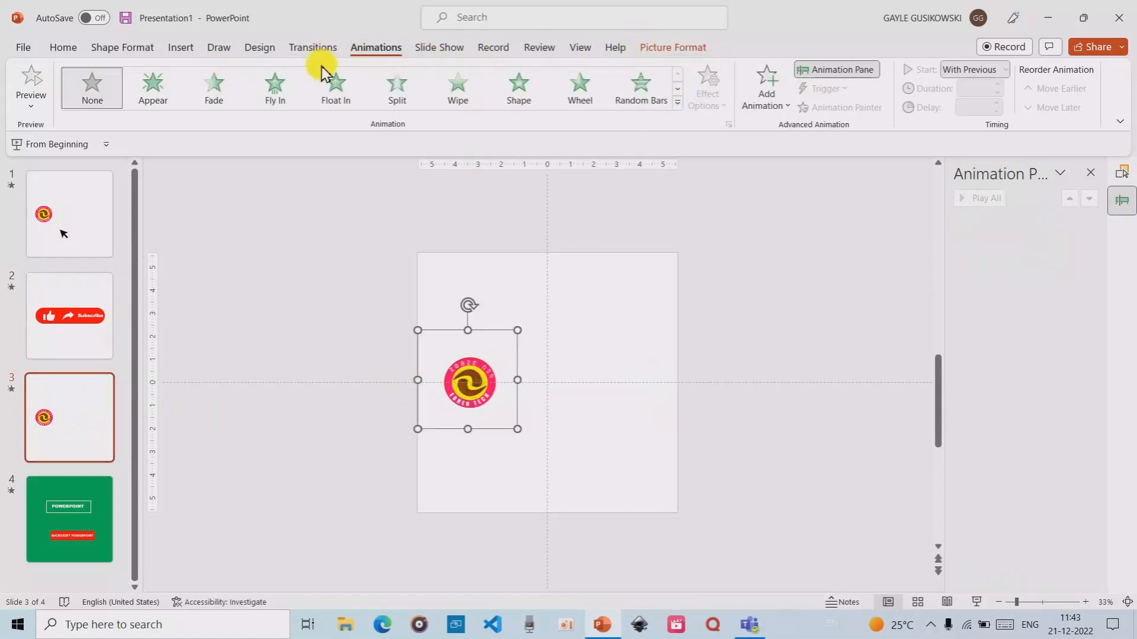
click(676, 104)
scroll(299, 292, down, 1)
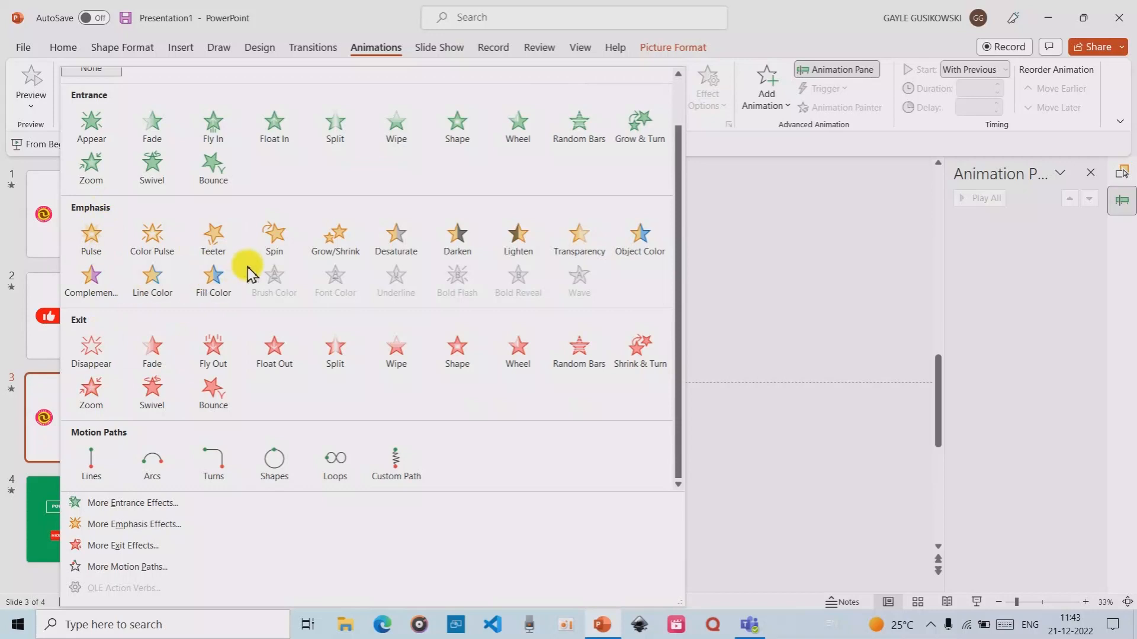
scroll(248, 273, up, 1)
click(93, 177)
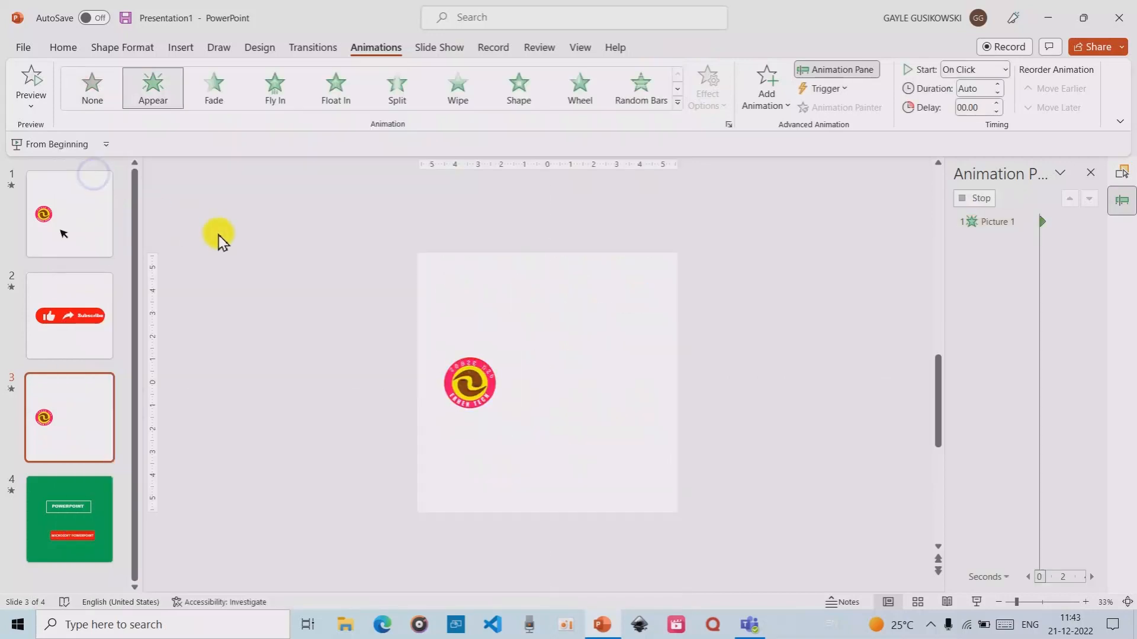
Set the logo's Appear animation to start With Previous
click(1005, 70)
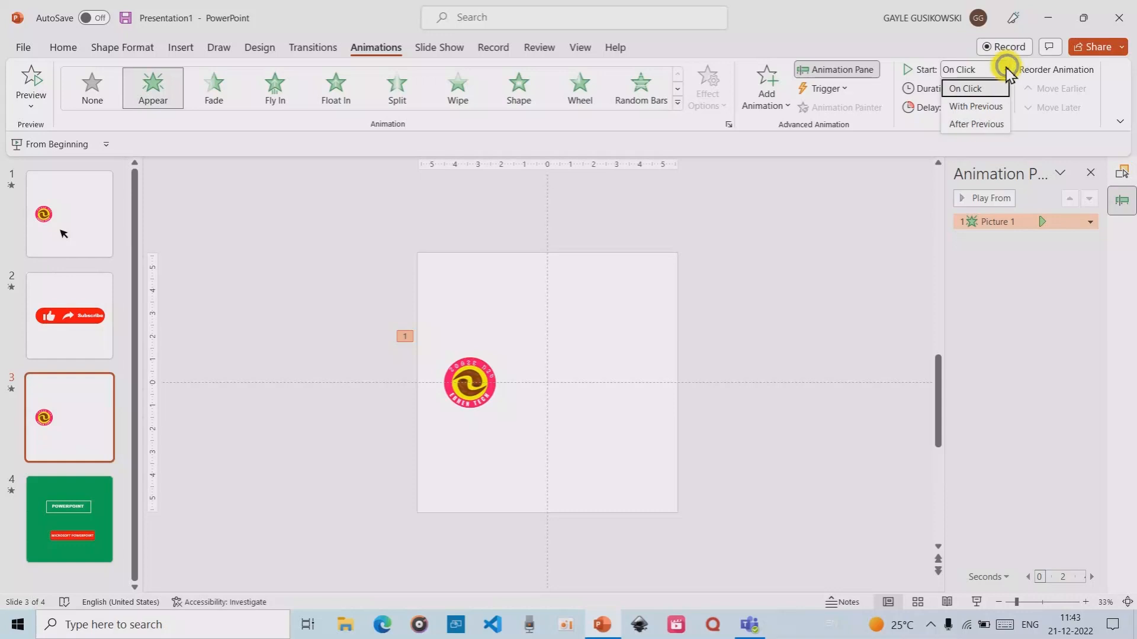
click(974, 107)
click(853, 210)
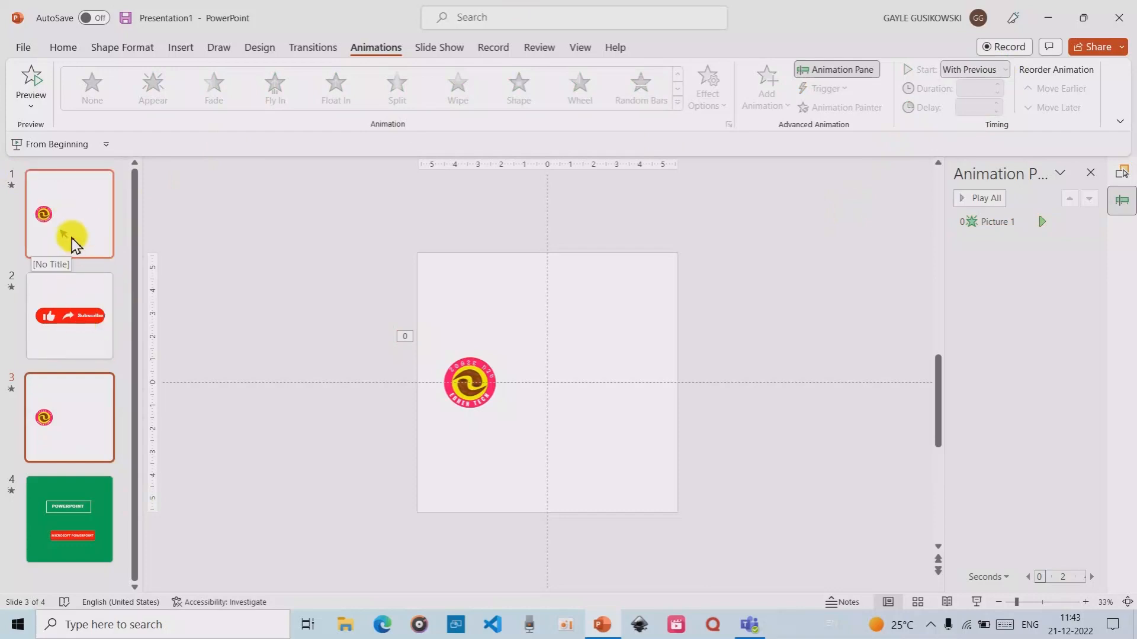
Play the slide show from slide 1 to check the animations across the slides, and exit it
click(73, 241)
click(71, 322)
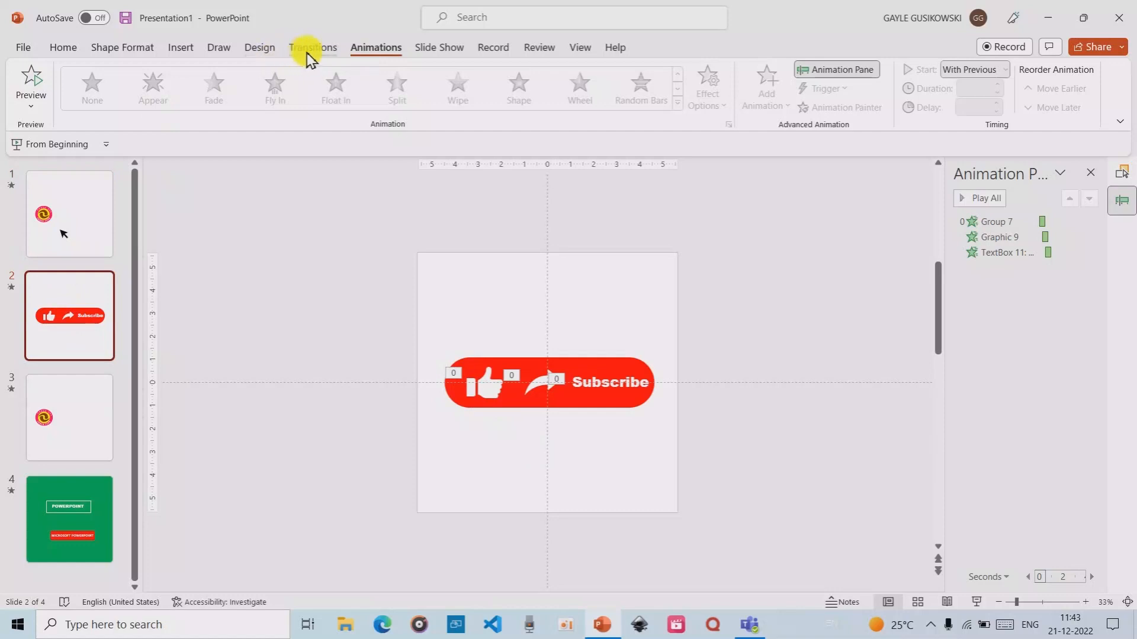
click(54, 247)
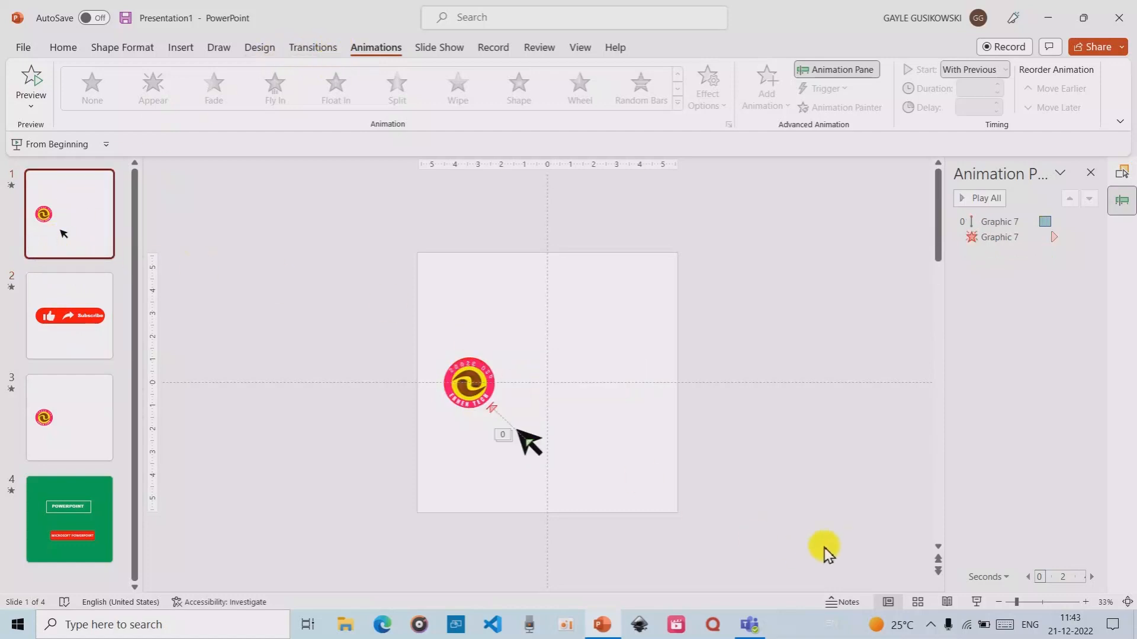
click(977, 601)
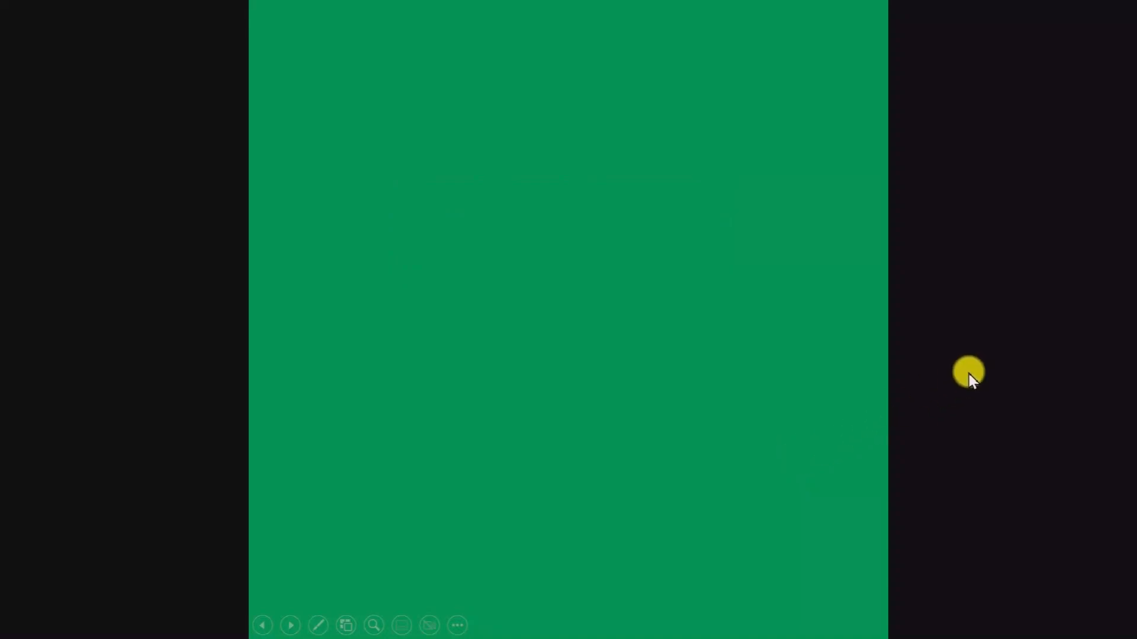
key(Escape)
Fill the background of slide 1 with solid standard green
click(83, 224)
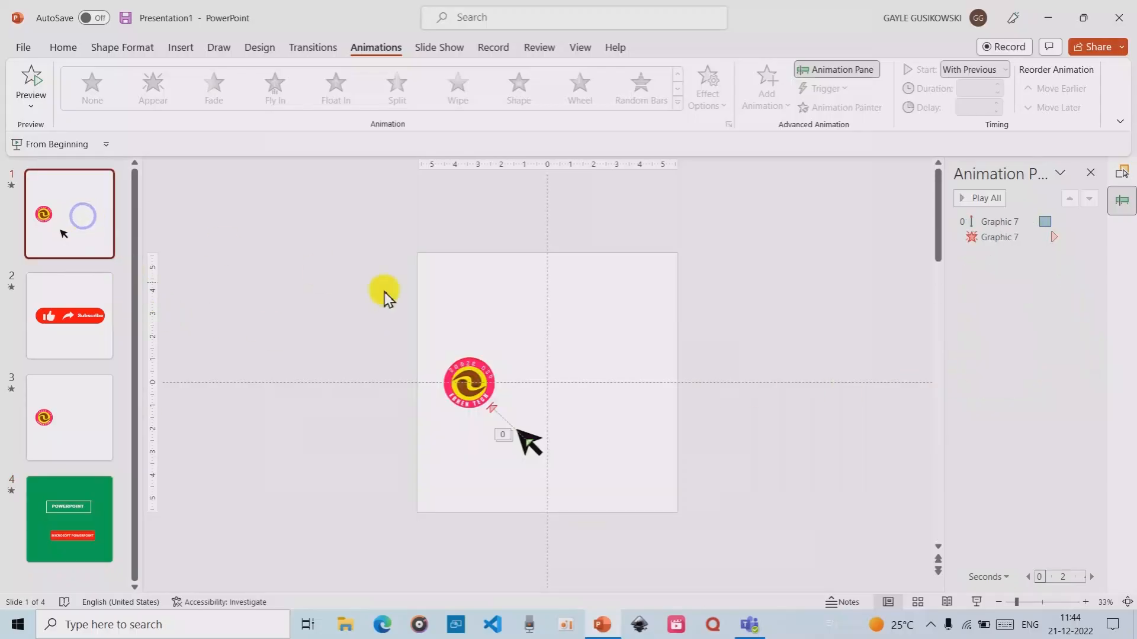
right_click(615, 326)
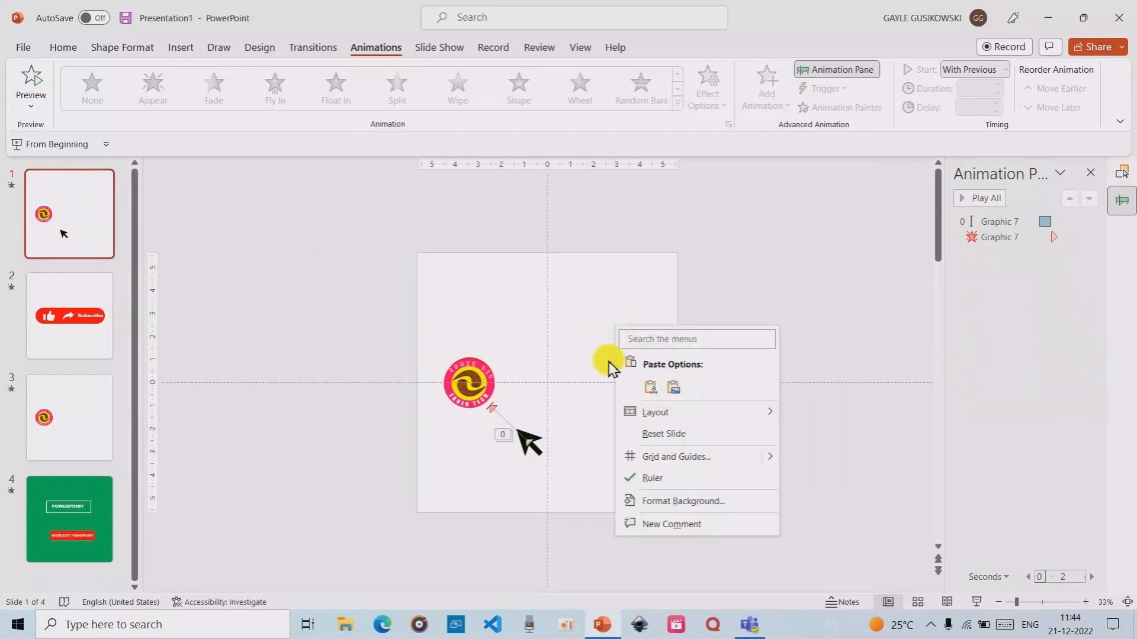
click(698, 504)
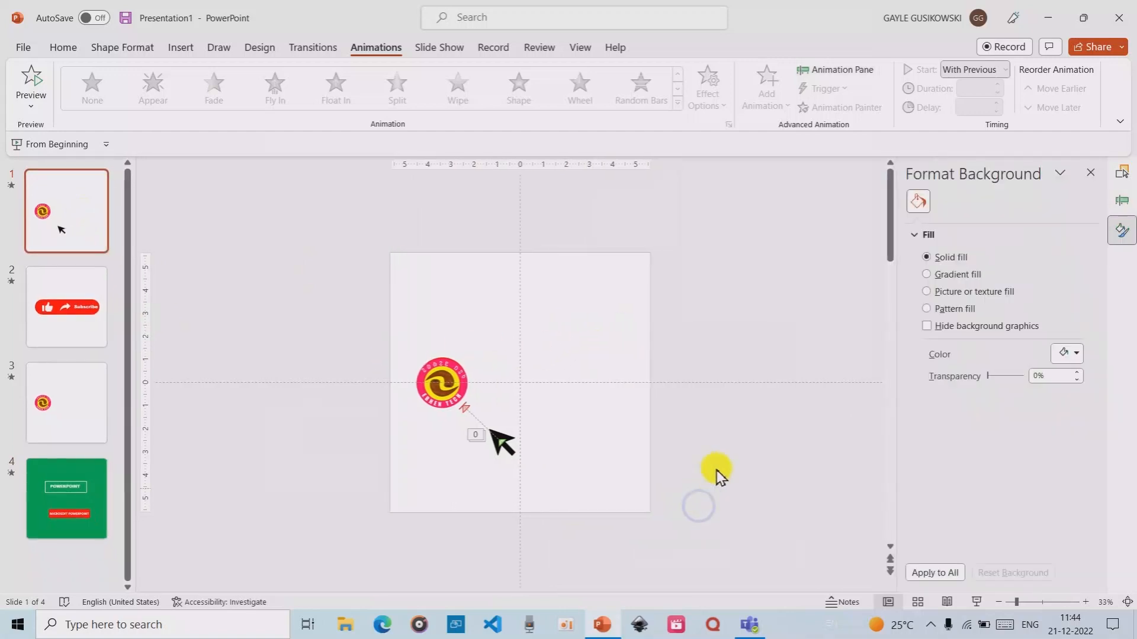
click(1078, 354)
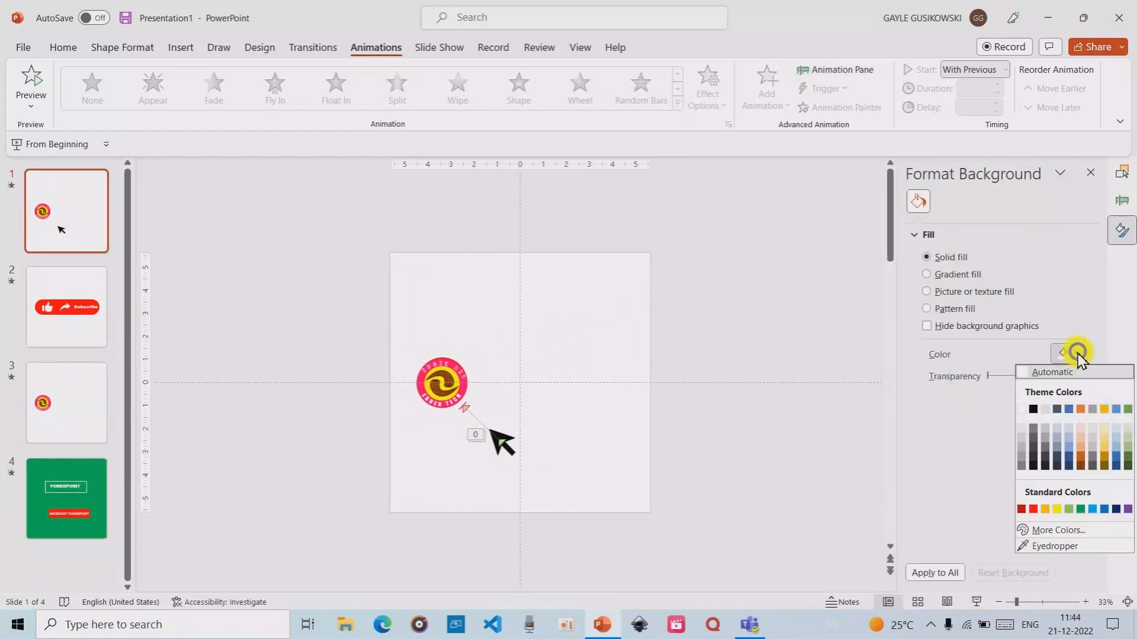
click(1081, 507)
Fill the background of slide 2 with the same solid standard green
click(61, 331)
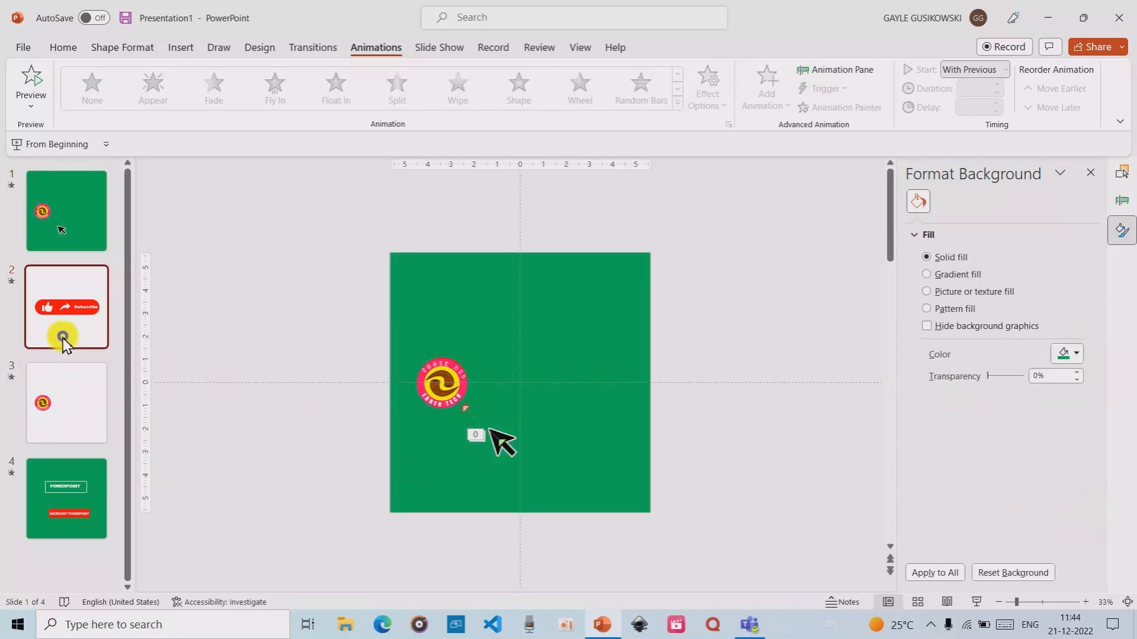
right_click(618, 438)
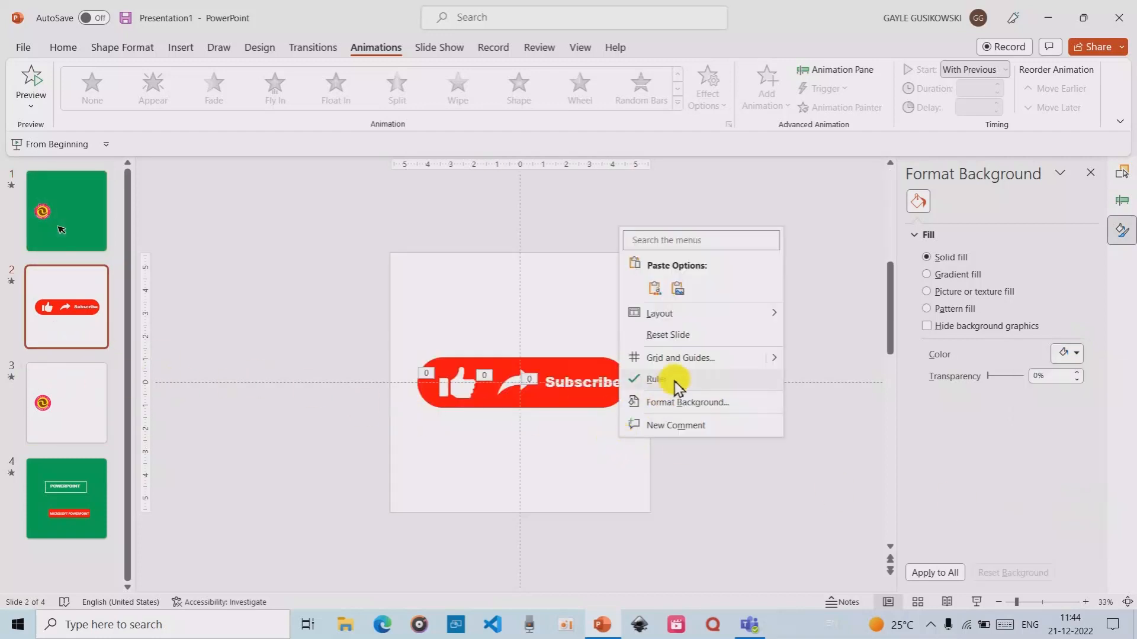
click(687, 402)
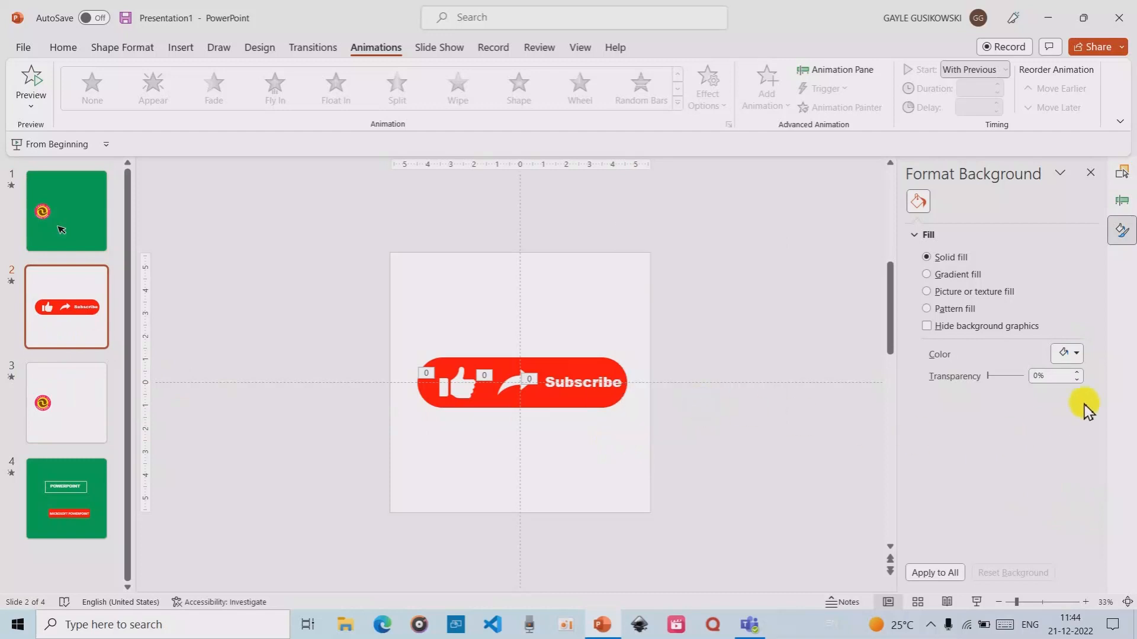
click(1076, 353)
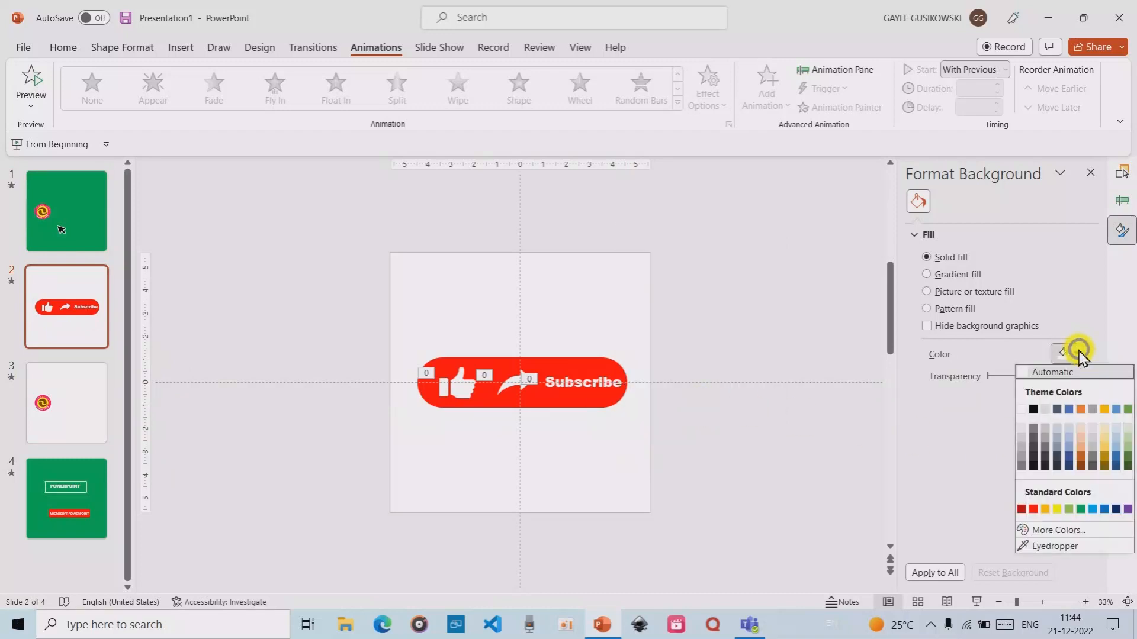
click(1081, 510)
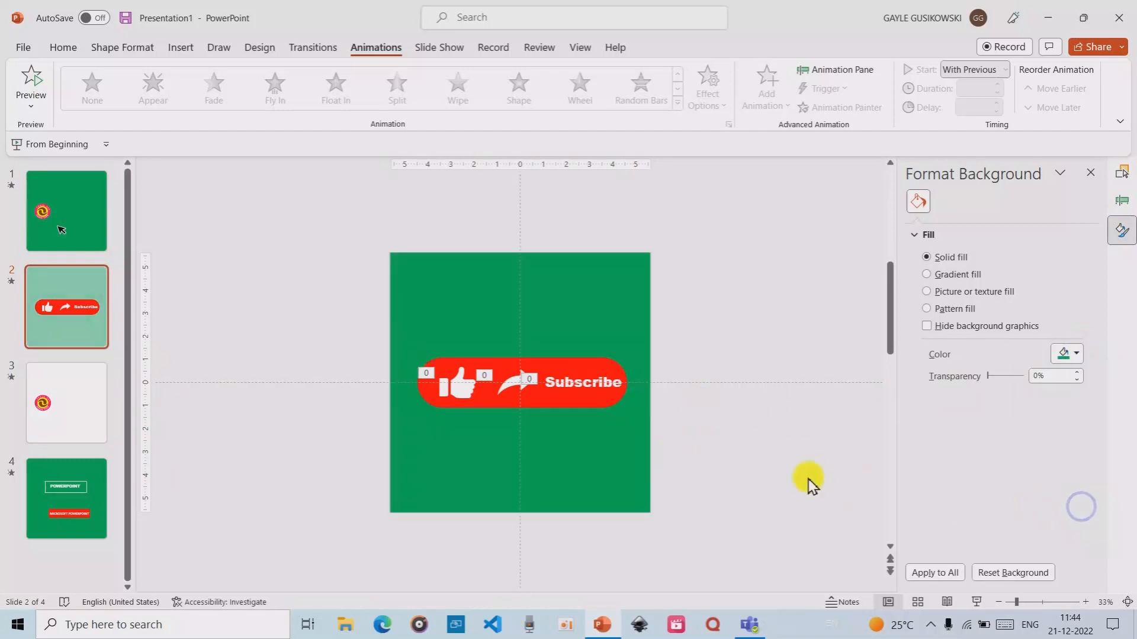
Fill the background of slide 3 with the same solid standard green as the other slides
click(74, 414)
right_click(575, 414)
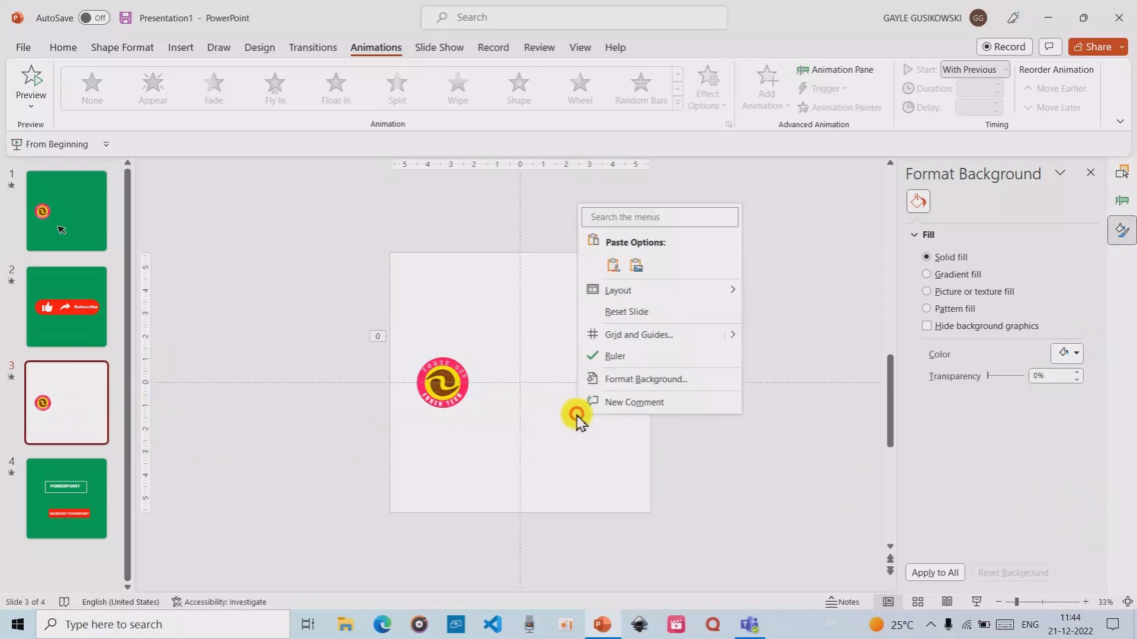
click(640, 384)
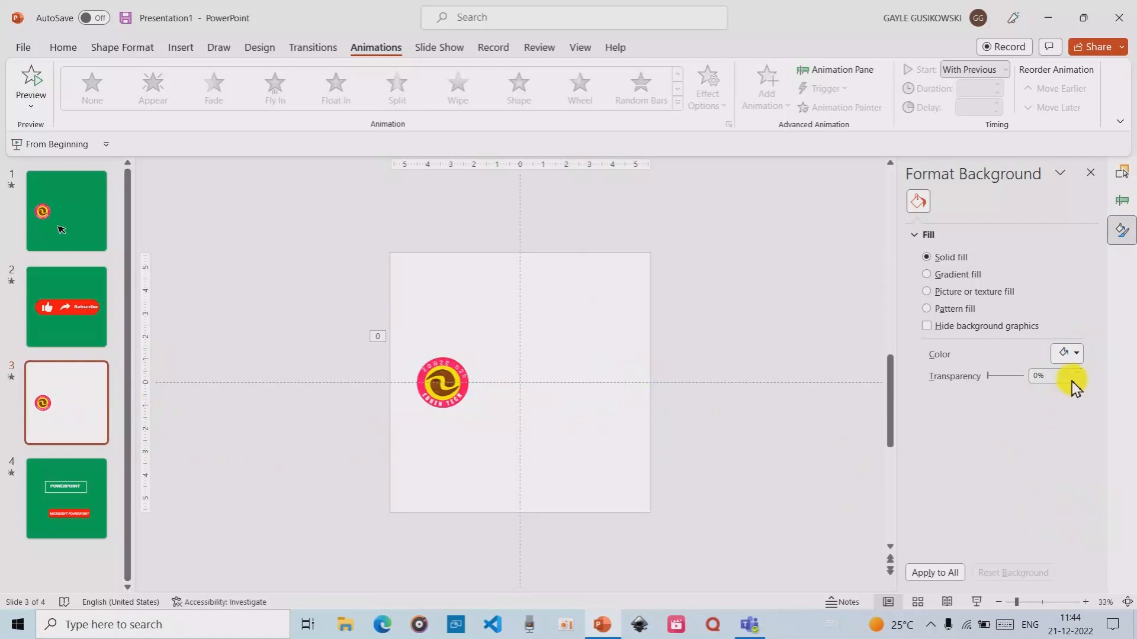
click(1075, 354)
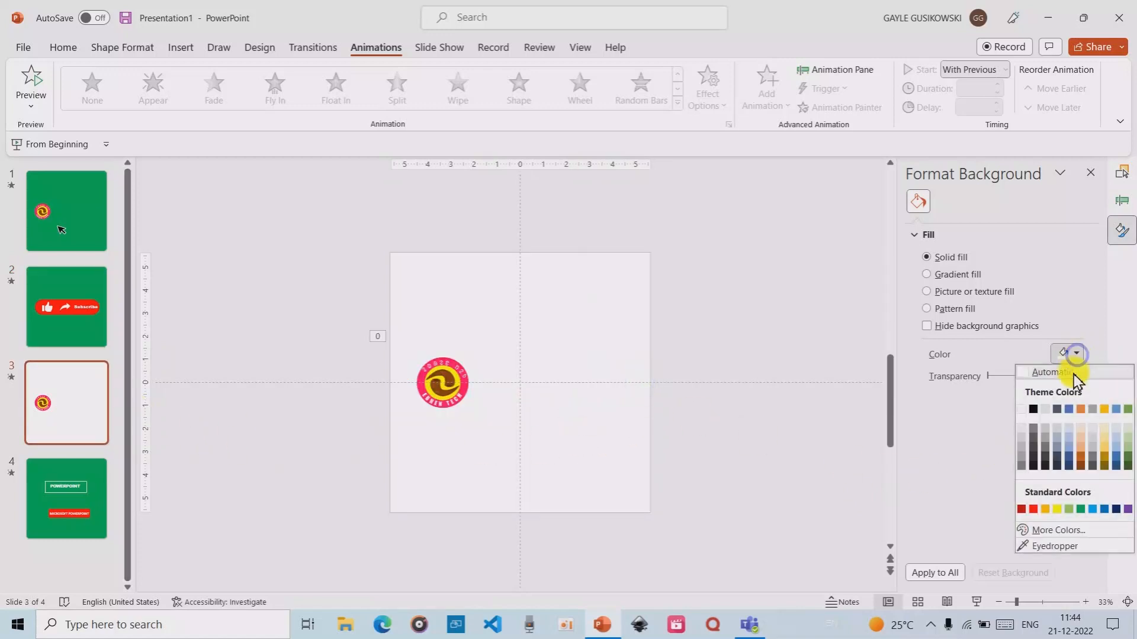
click(1081, 511)
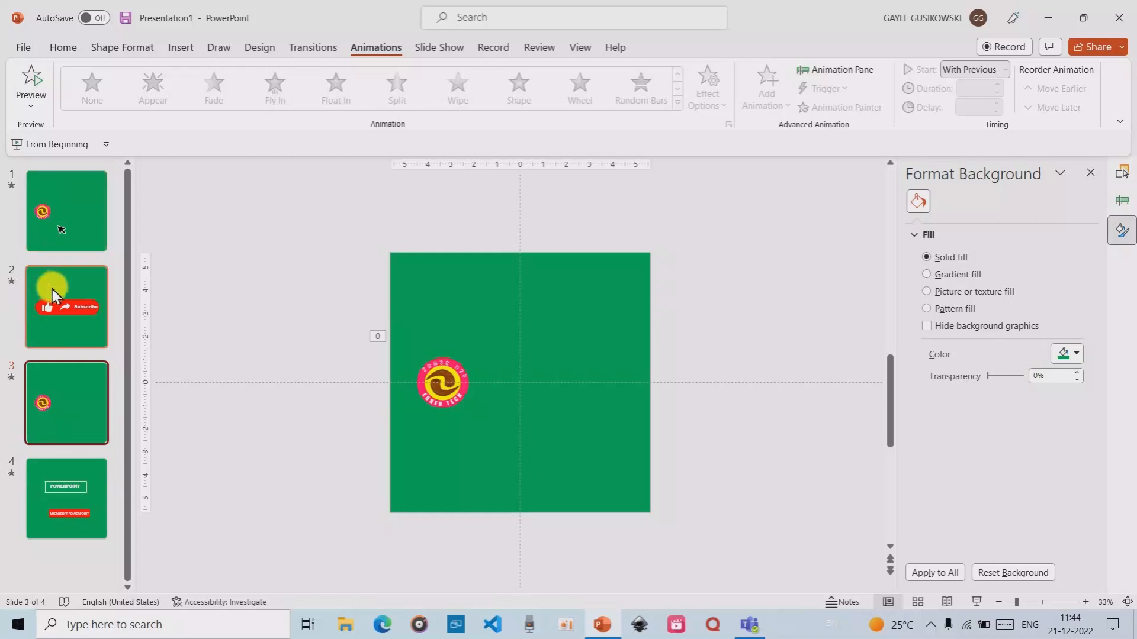
Set up an animated GIF export at Extra Large quality (1080p at 24fps) covering slides 1 to 3
click(20, 49)
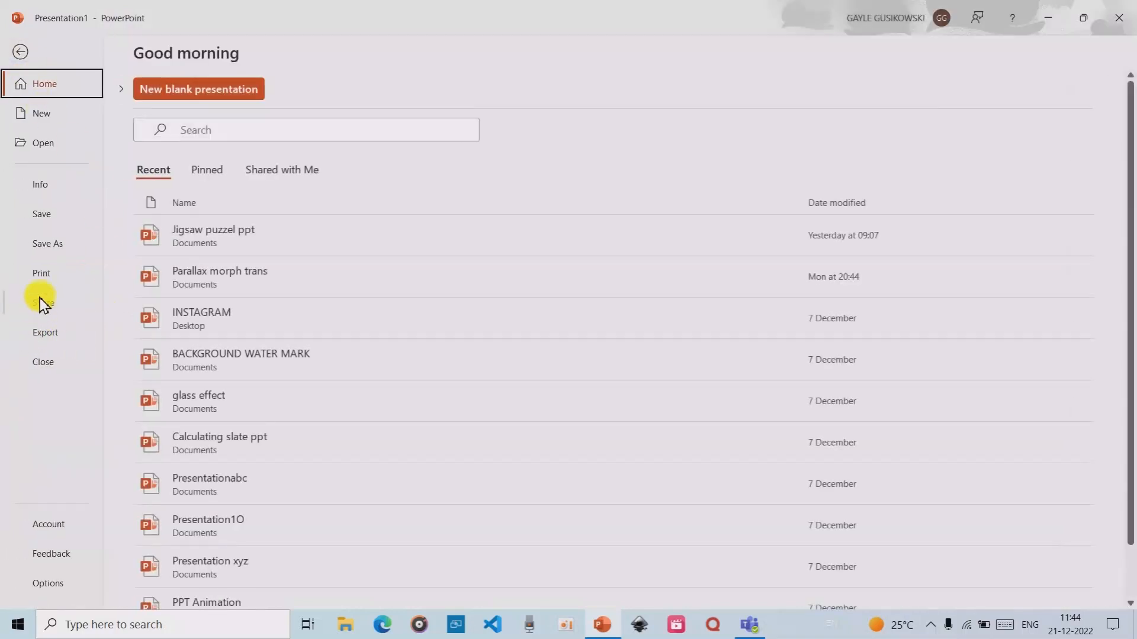
click(45, 335)
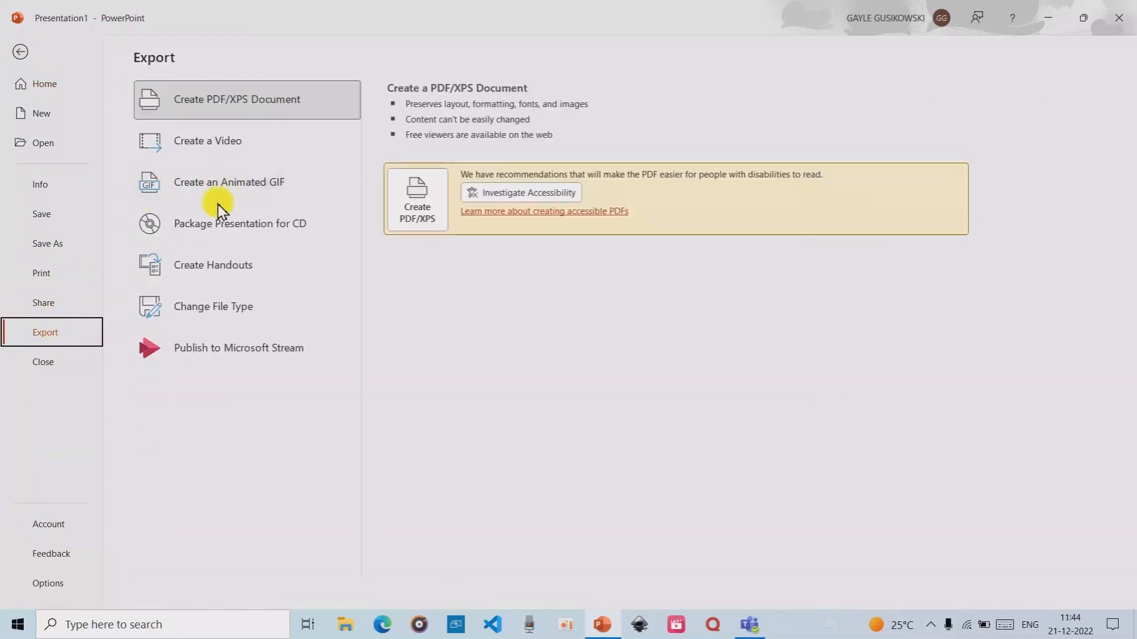
click(244, 189)
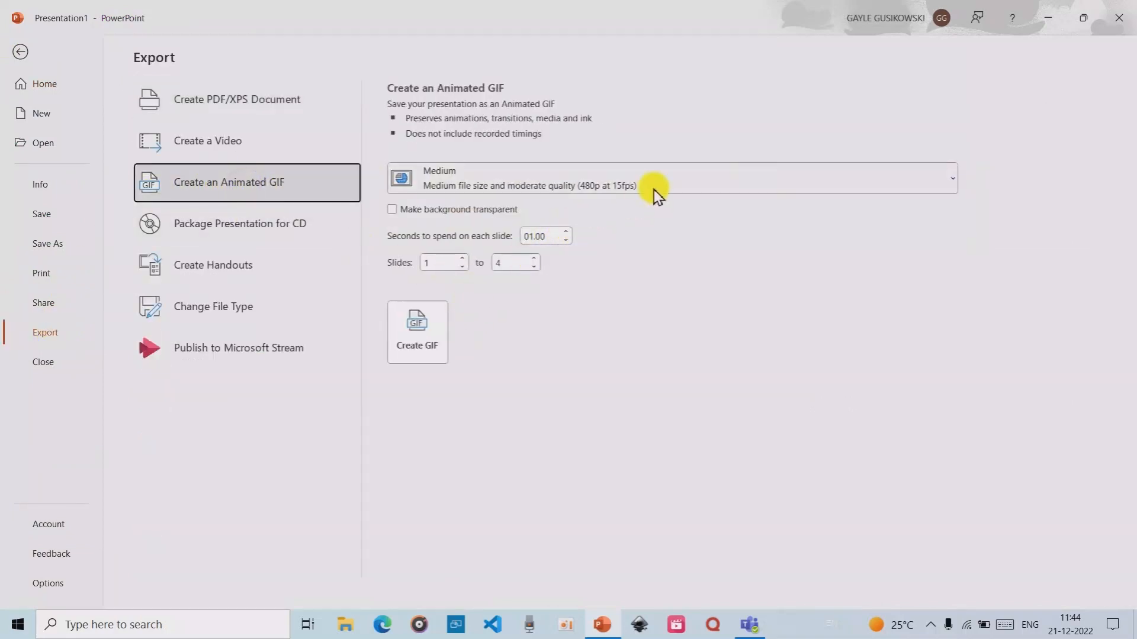
click(831, 180)
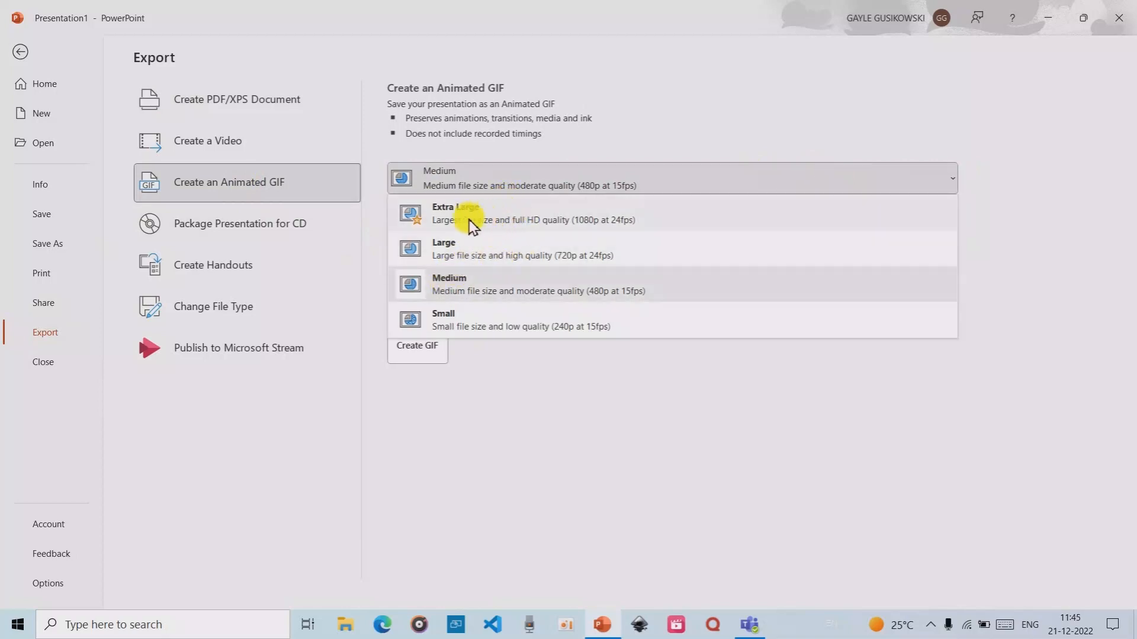
click(535, 222)
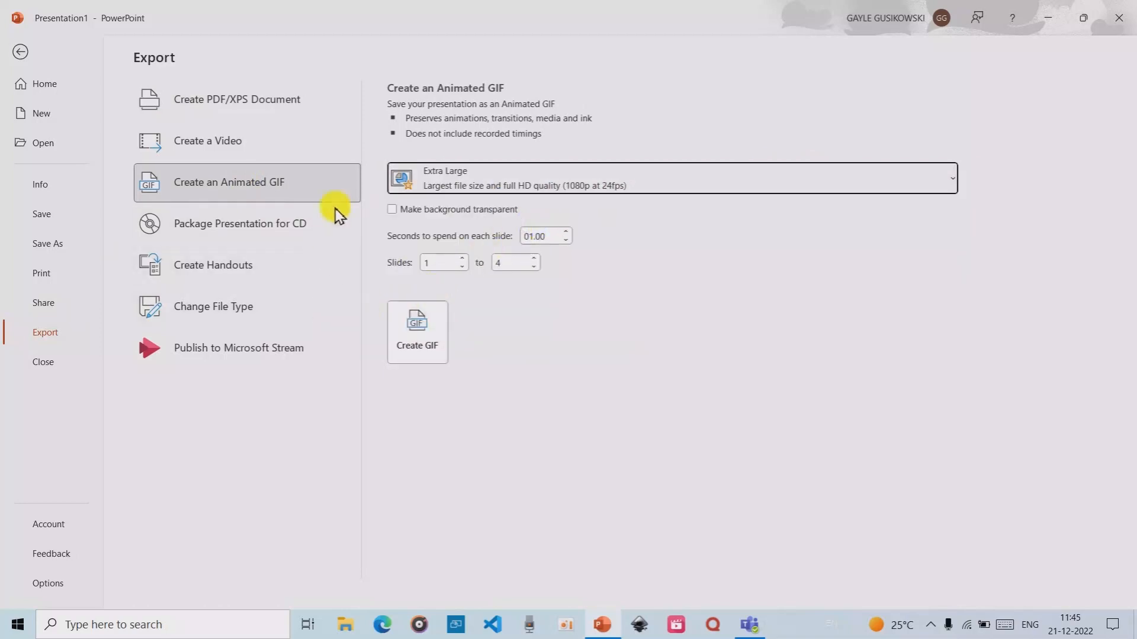
click(533, 267)
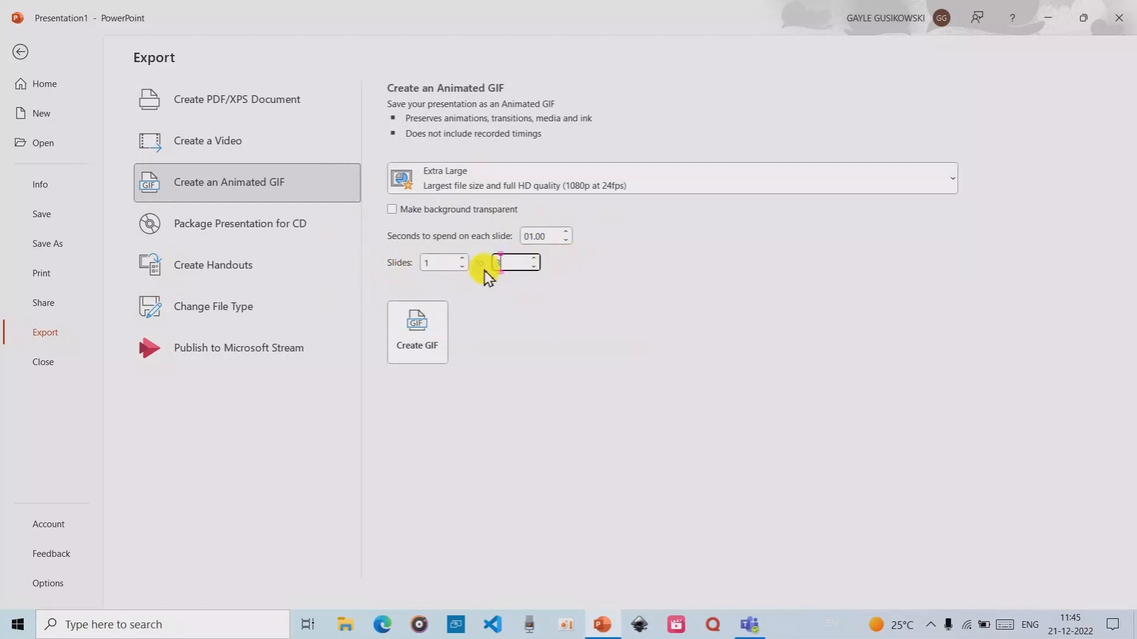
Create the GIF and save it as ButtonSubscribe in the Pictures folder
click(418, 340)
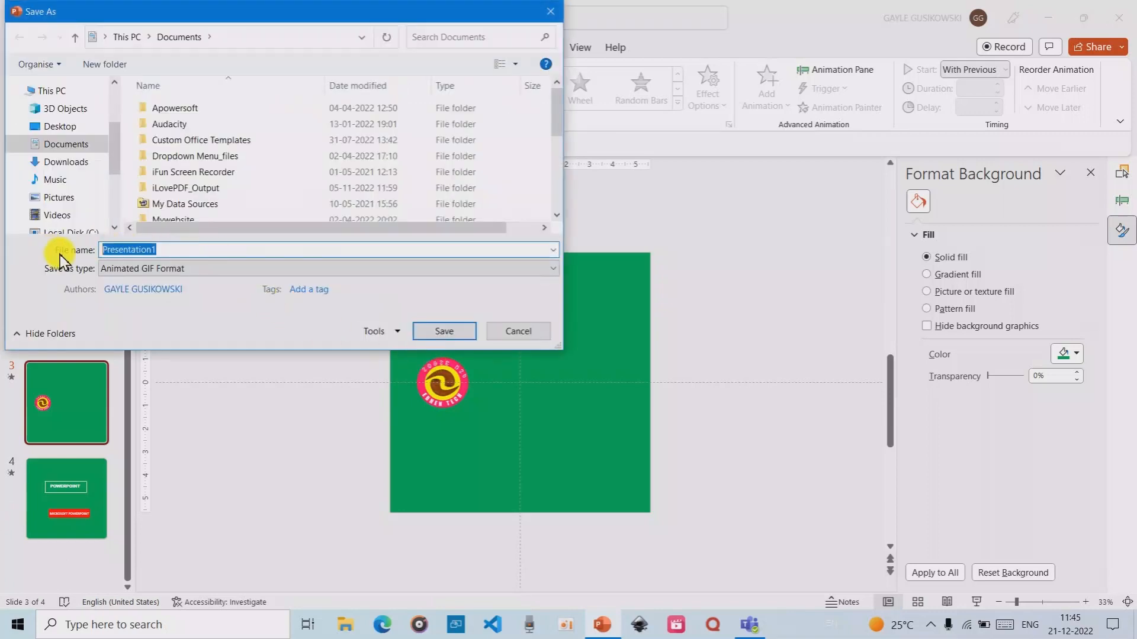
text(B)
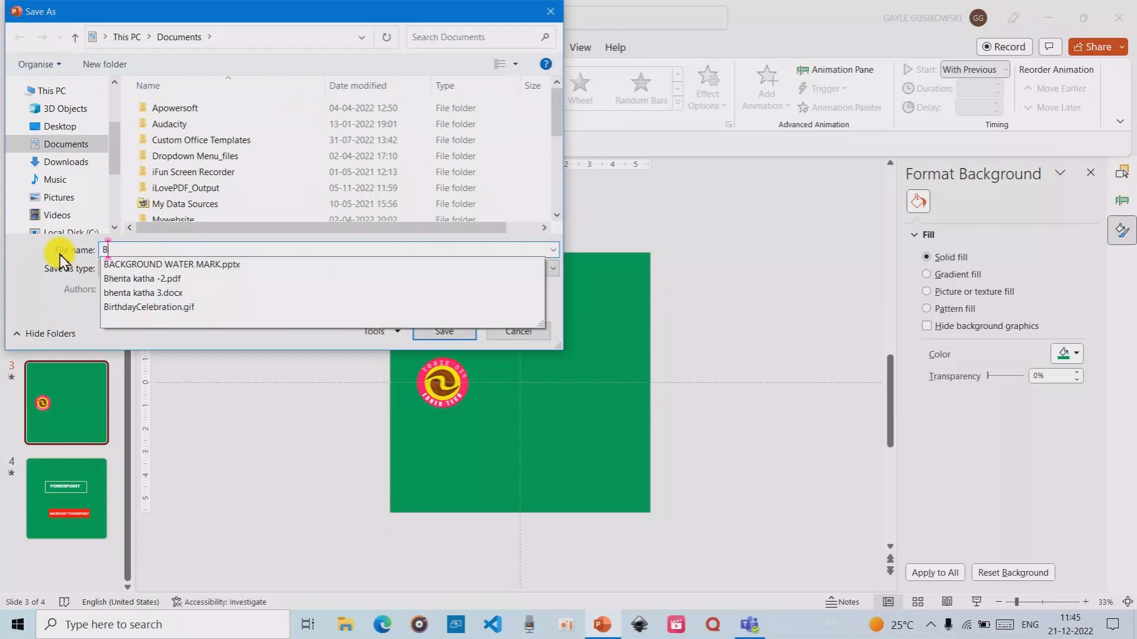
text(utto)
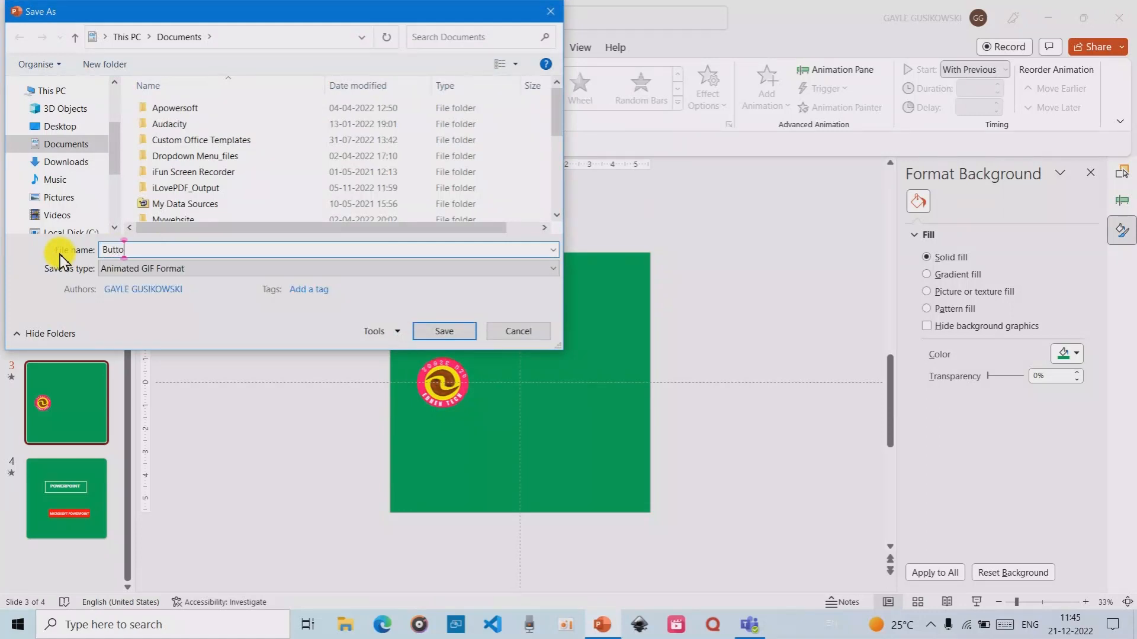
text(nSubscribe)
click(60, 197)
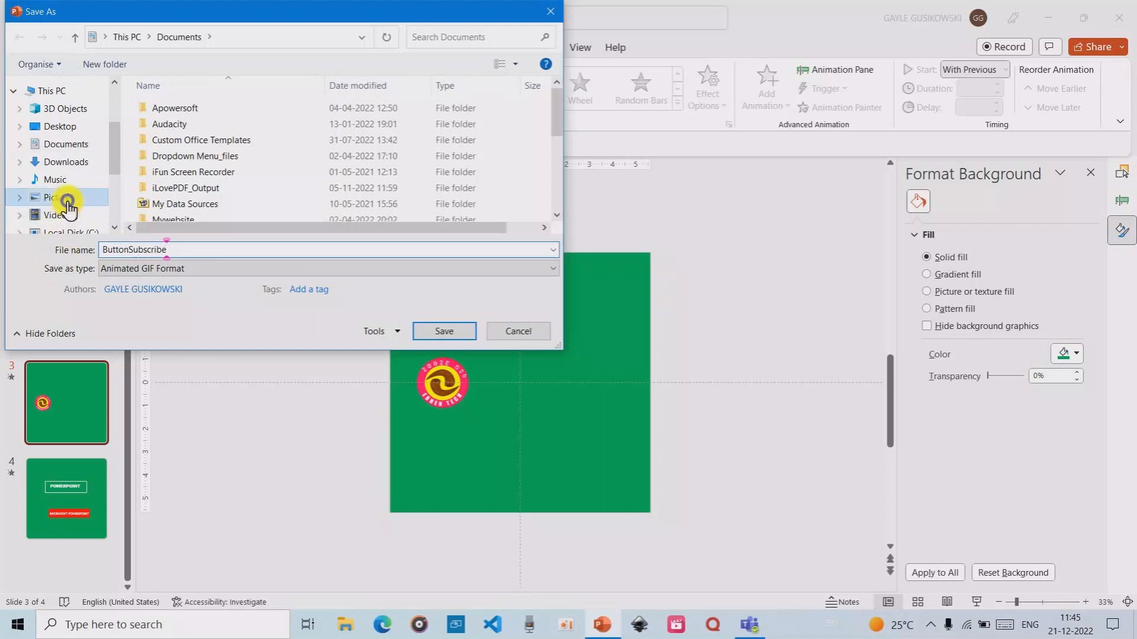
scroll(263, 190, down, 1)
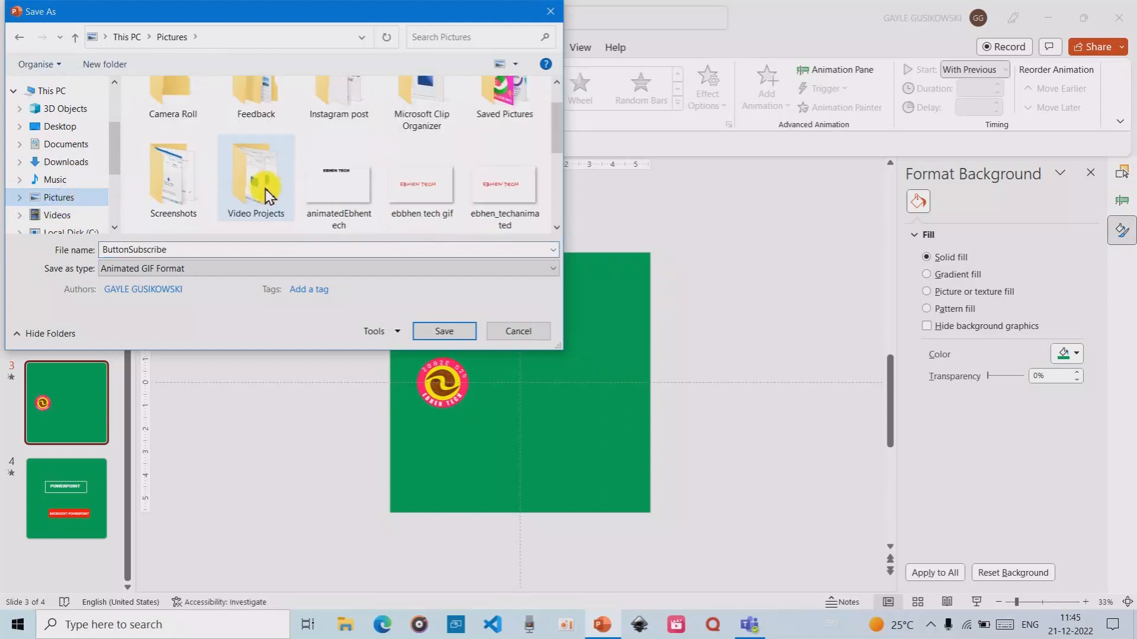
click(448, 330)
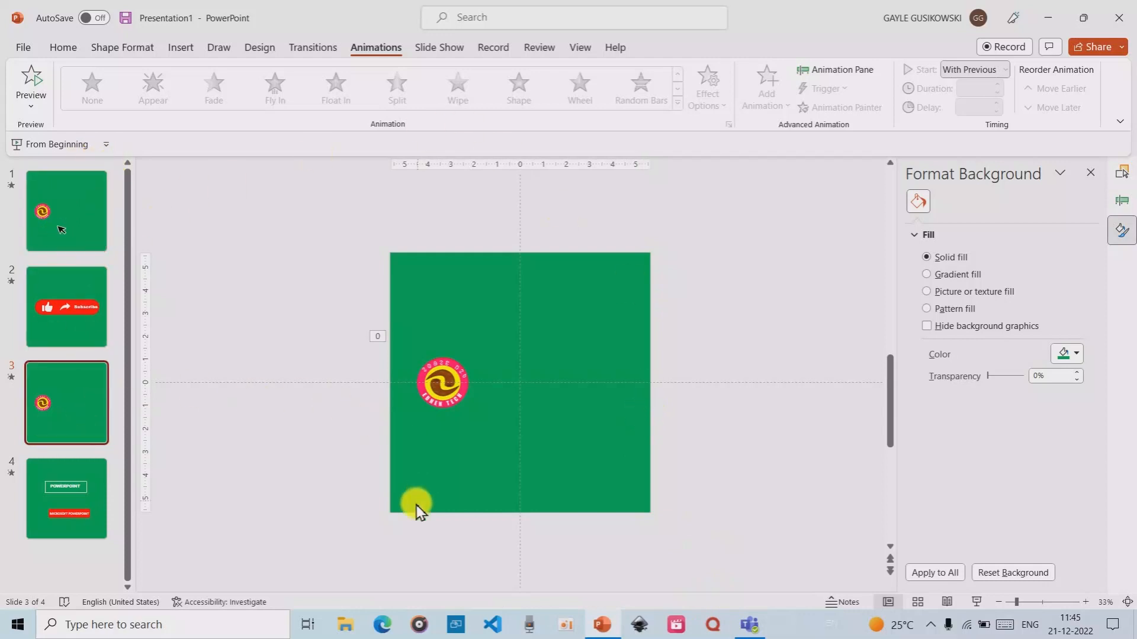
Switch to File Explorer, open the exported ButtonSubscribe GIF to watch its animation, and close the viewer
click(347, 629)
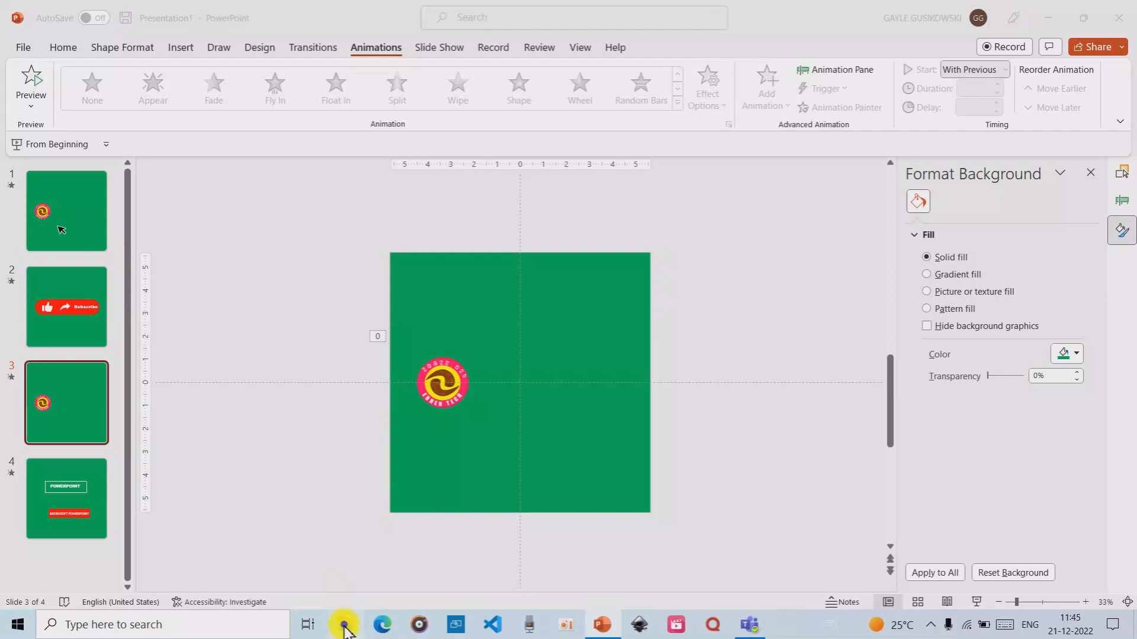
click(347, 628)
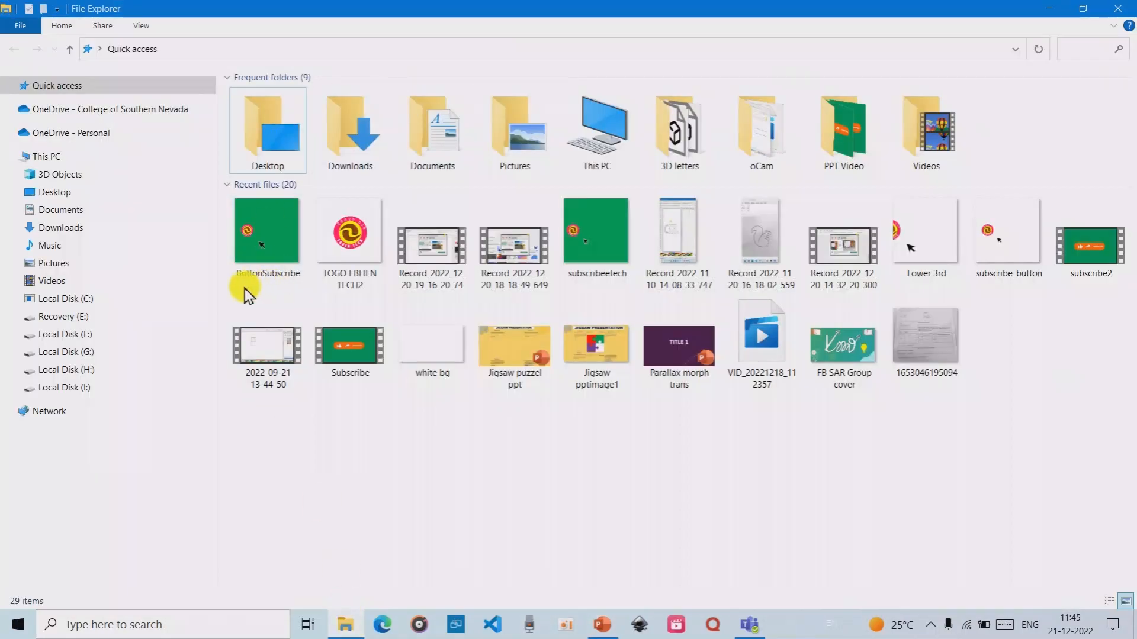
click(271, 239)
double_click(271, 240)
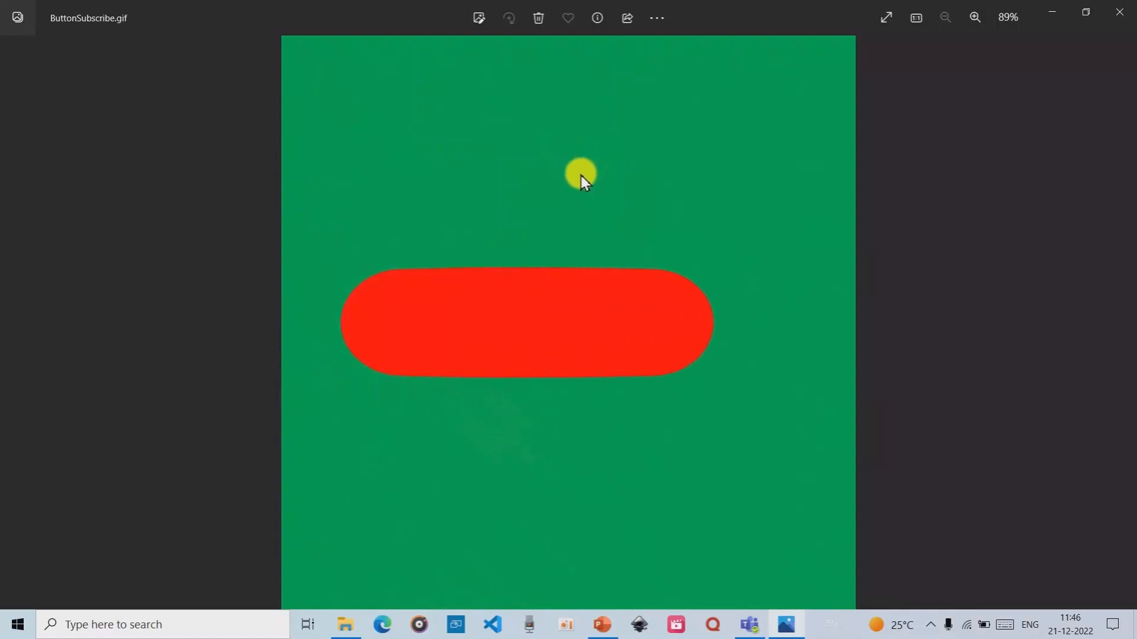
click(1117, 12)
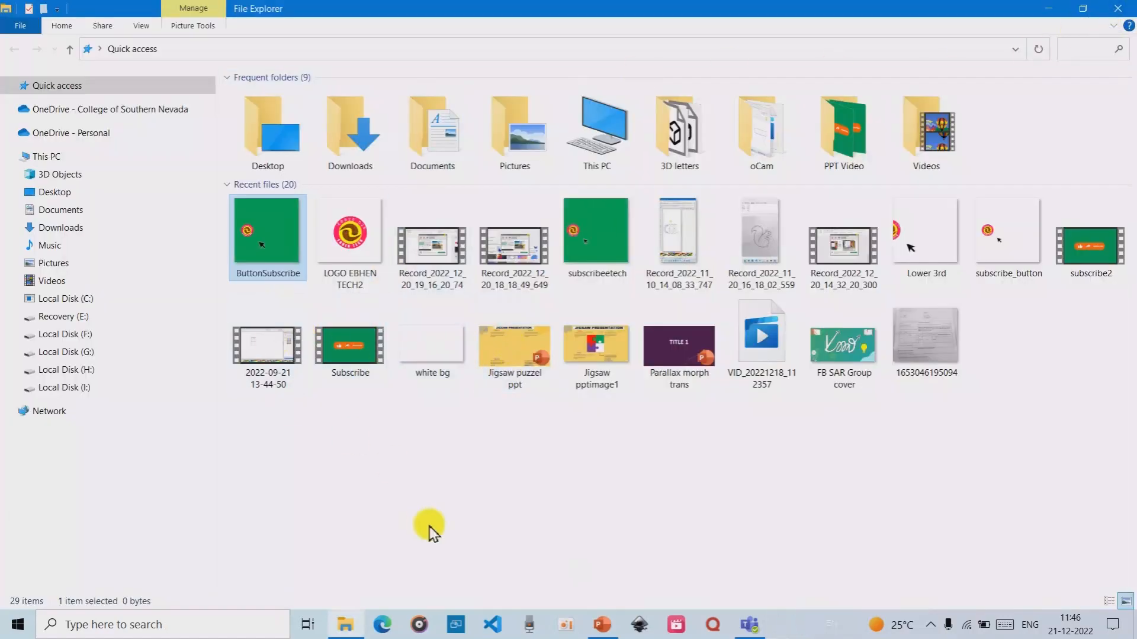
Switch back to PowerPoint, view the video export page with its file name and location settings, and exit without exporting
click(601, 623)
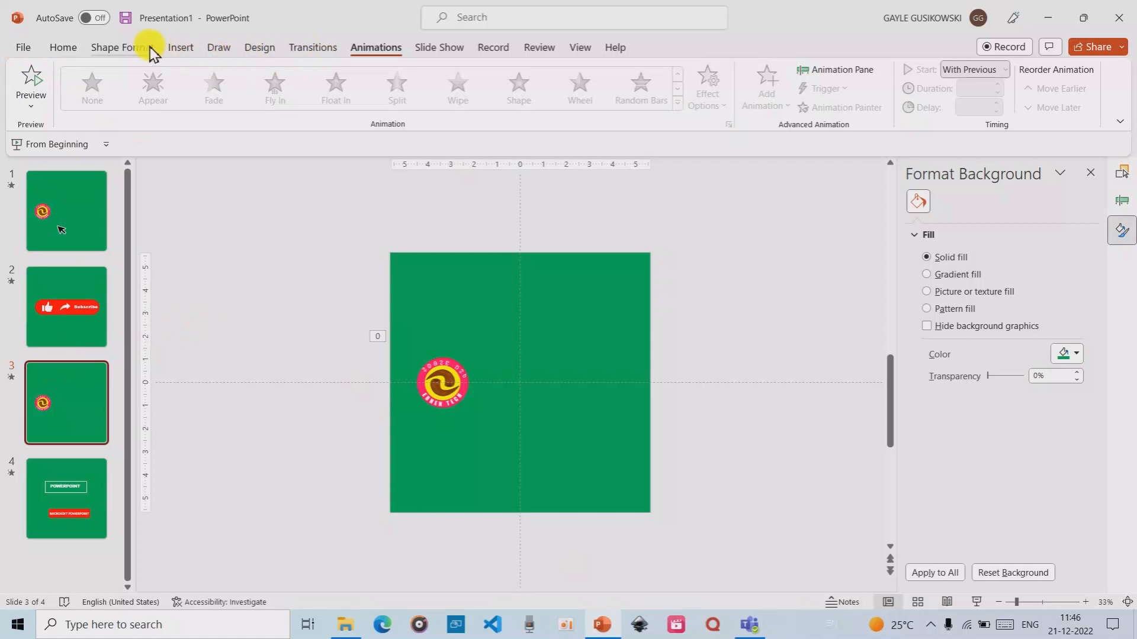
click(486, 50)
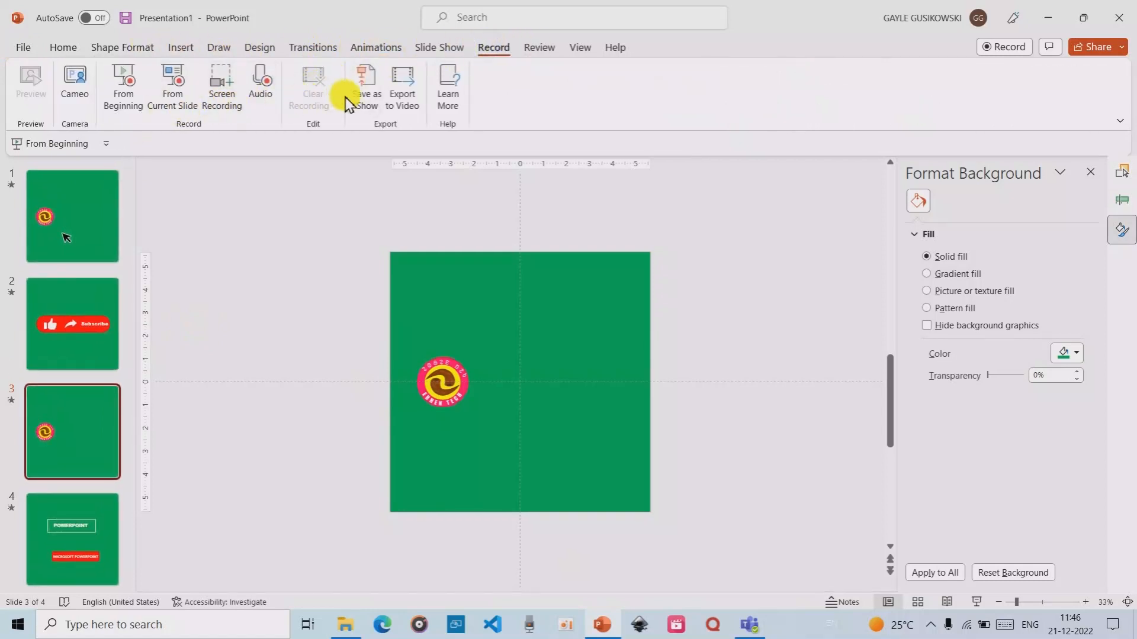
click(405, 83)
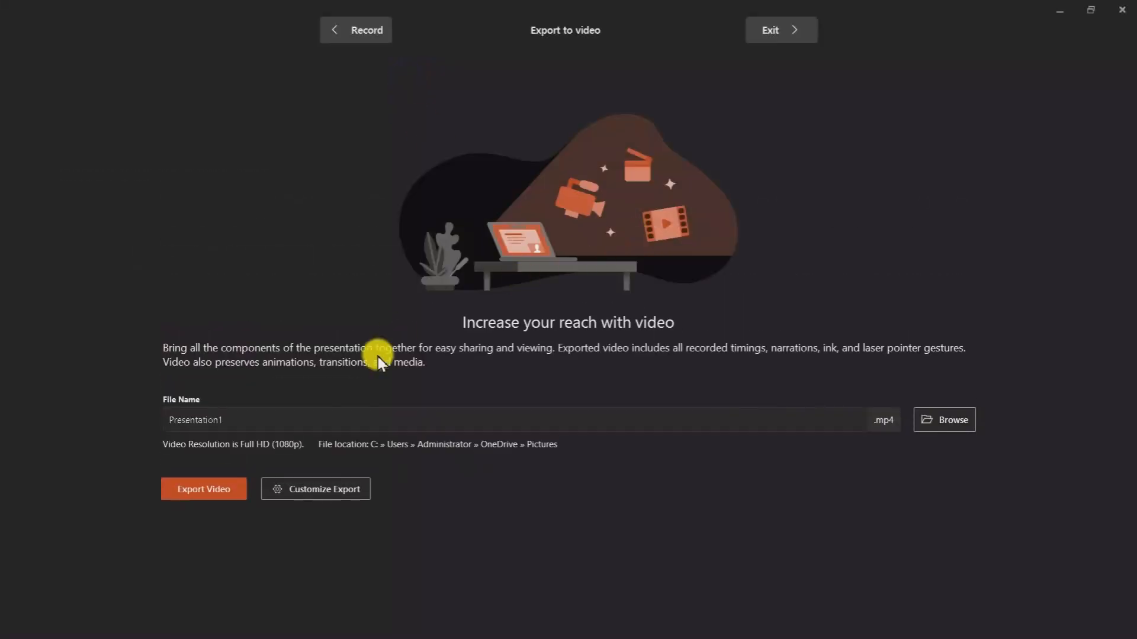
click(1120, 9)
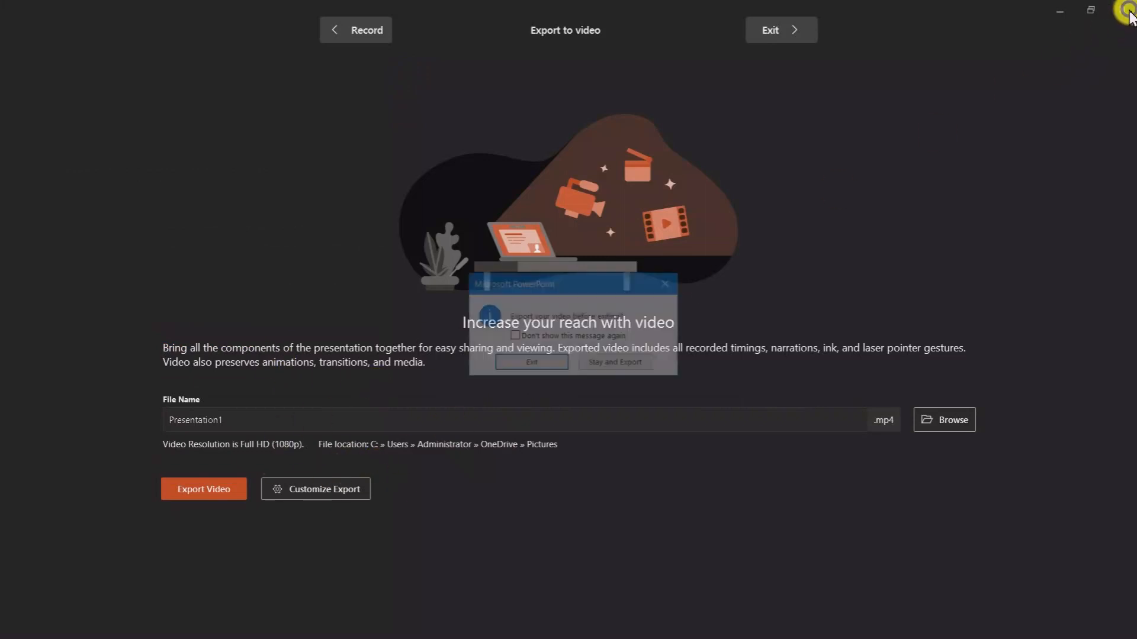
click(540, 364)
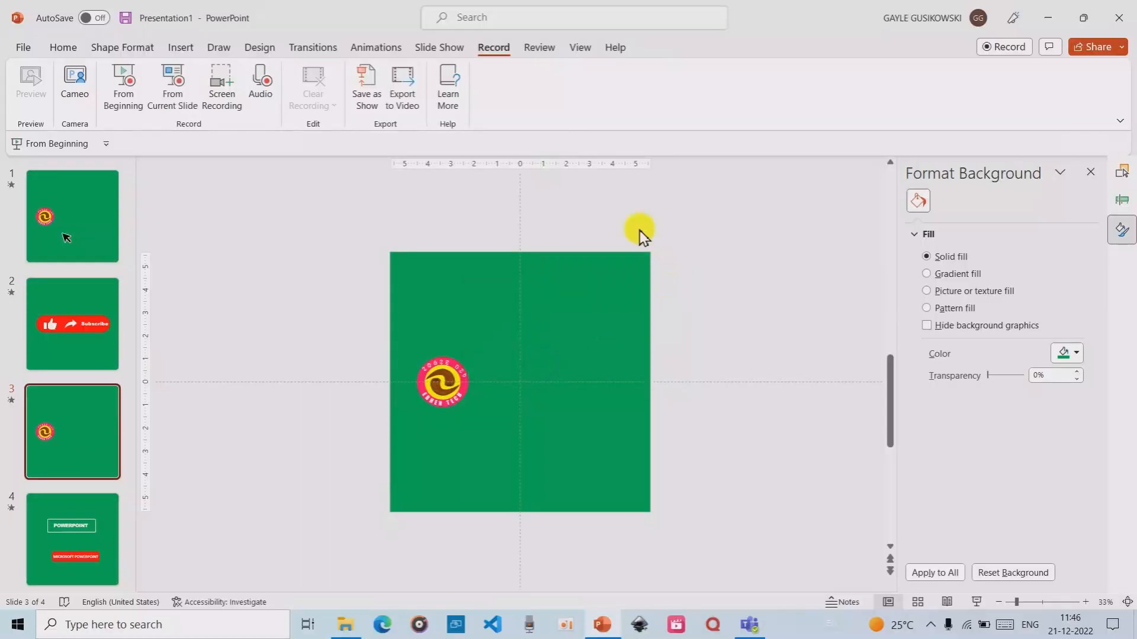